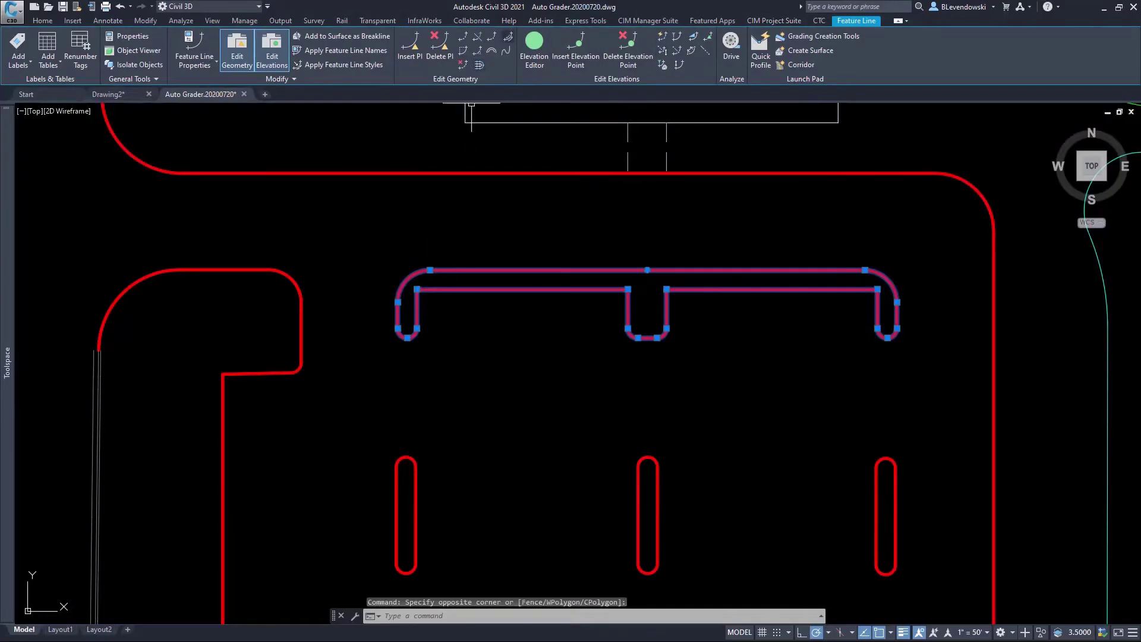
# - Create a new parallel grading family in Auto Grader and name it CURB
pyautogui.press('Escape')
pyautogui.click(254, 46)
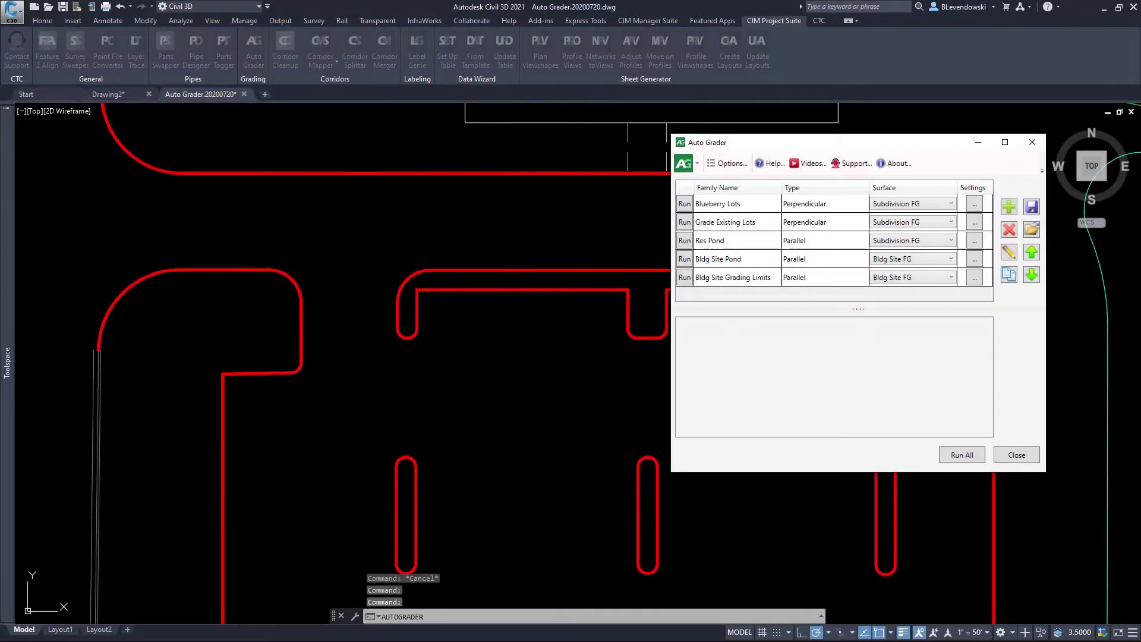
pyautogui.click(1010, 207)
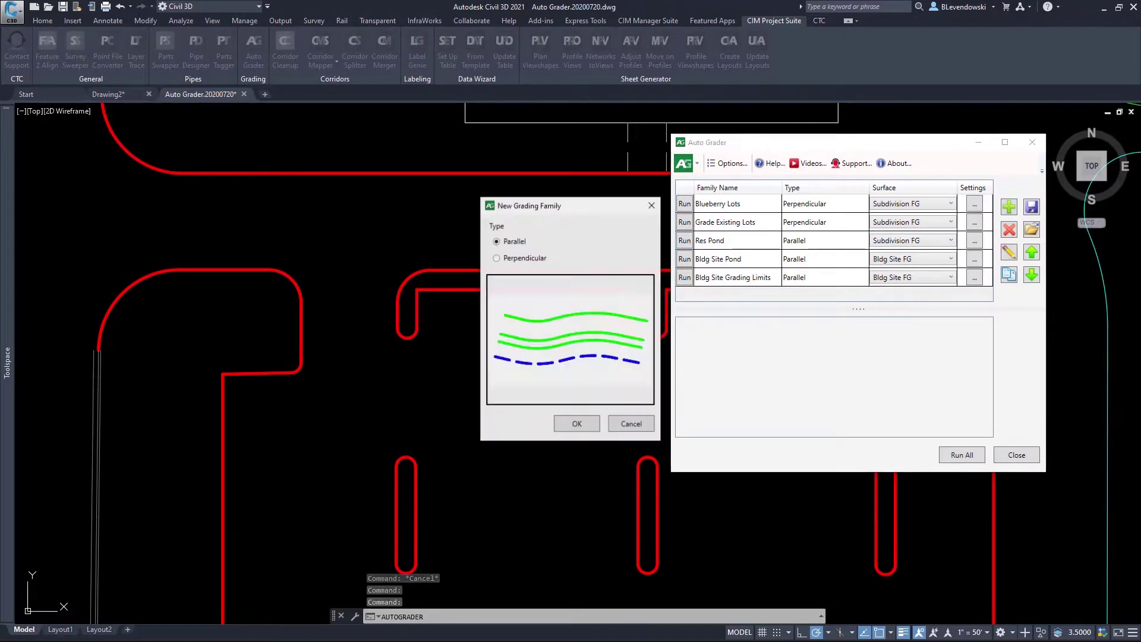
pyautogui.click(497, 258)
pyautogui.click(497, 241)
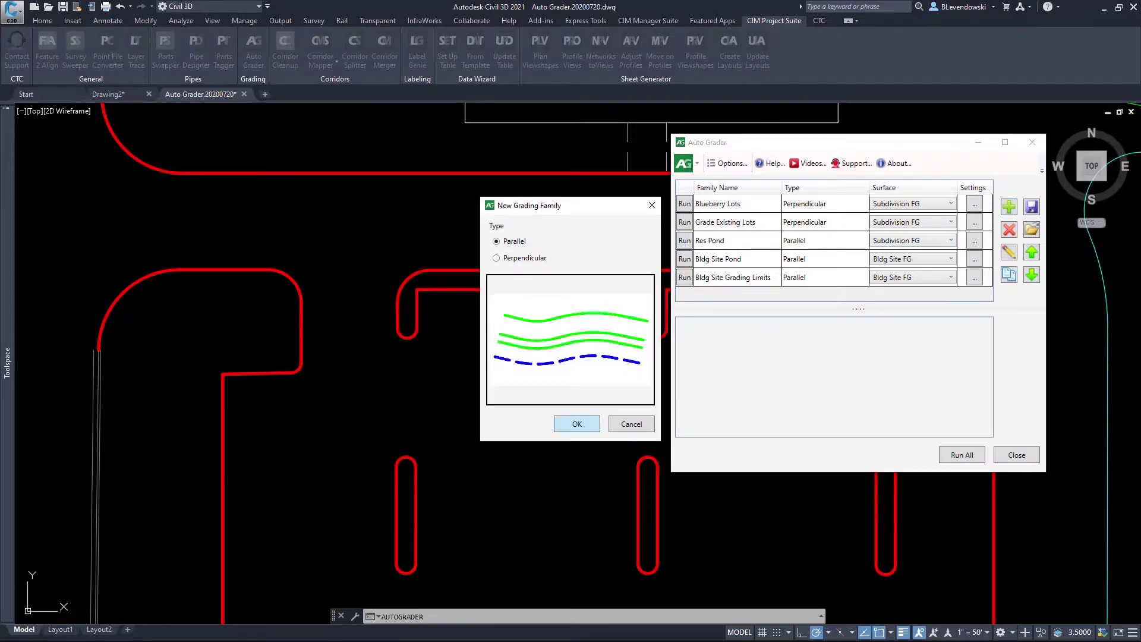
pyautogui.click(577, 423)
pyautogui.hotkey('ctrl', 'a')
pyautogui.write('CUR')
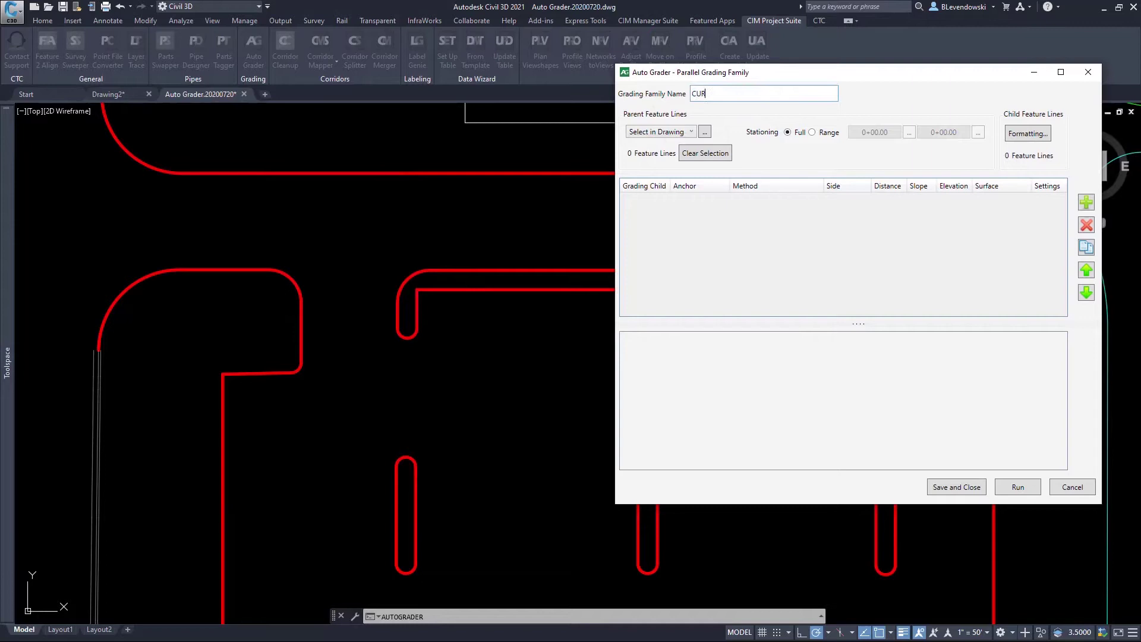
# - Choose the CURB family's parent feature lines by a filter that includes layers matching *GUTTER
pyautogui.click(661, 132)
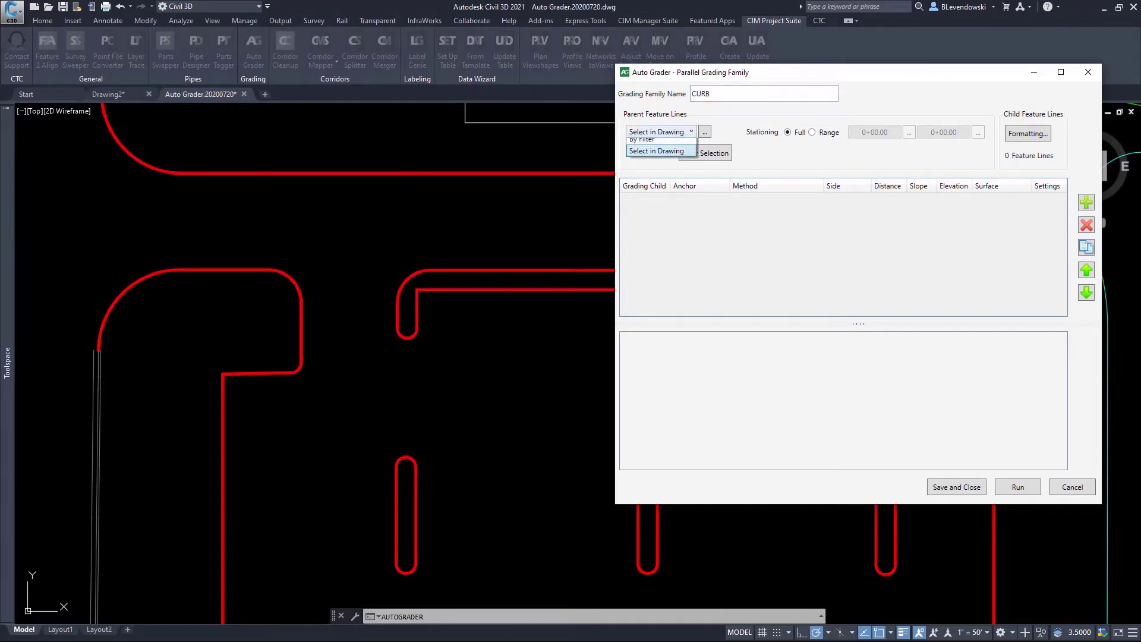
pyautogui.click(654, 145)
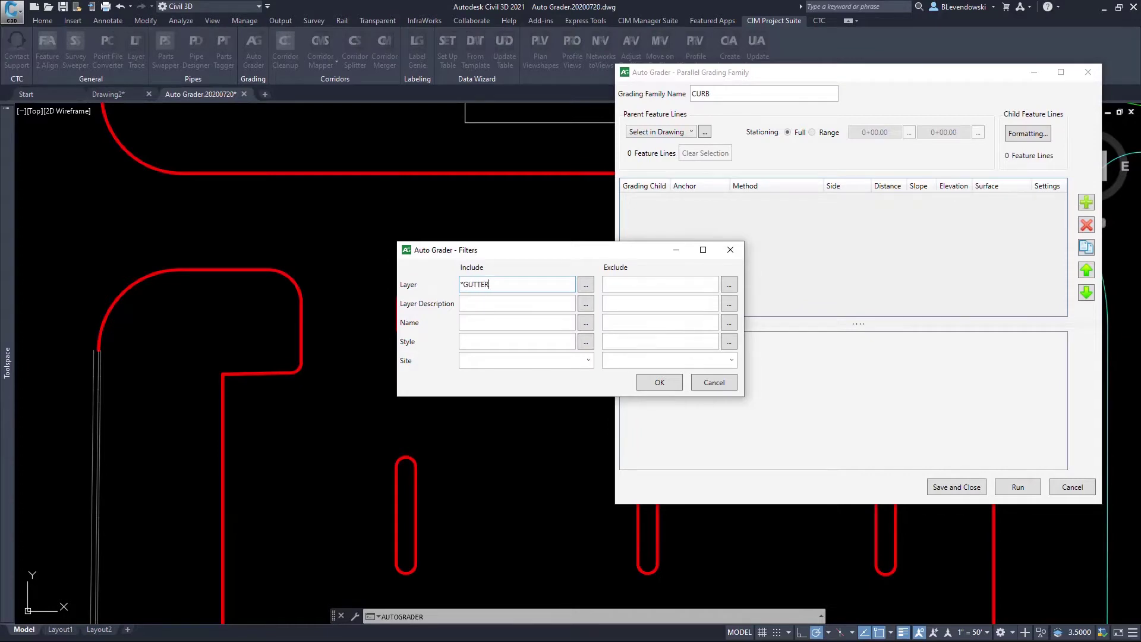
pyautogui.press('Return')
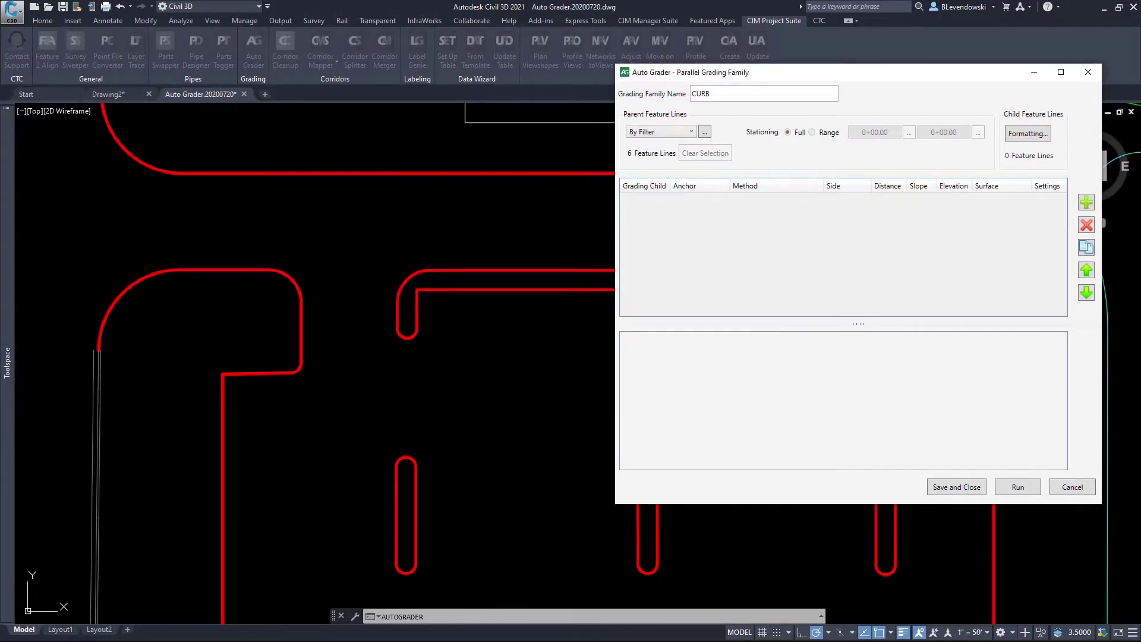
# - Add a grading child named TOP using Distance to relative elevation on the Left side, with distance 0.167 and elevation 0.5
pyautogui.click(1087, 202)
pyautogui.tripleClick(645, 202)
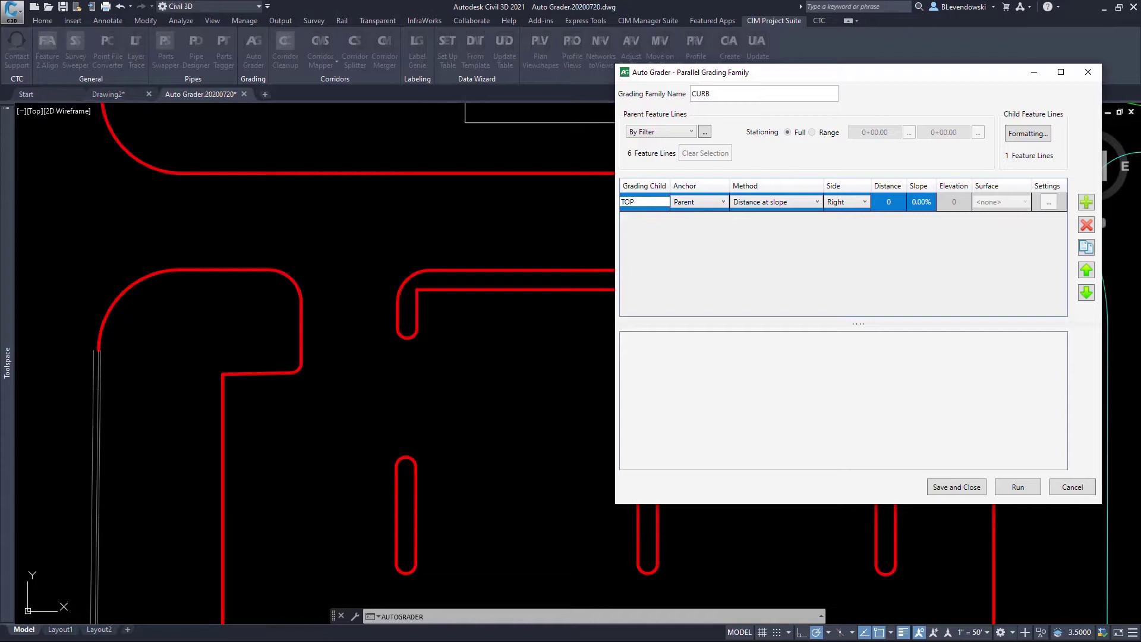
pyautogui.click(784, 202)
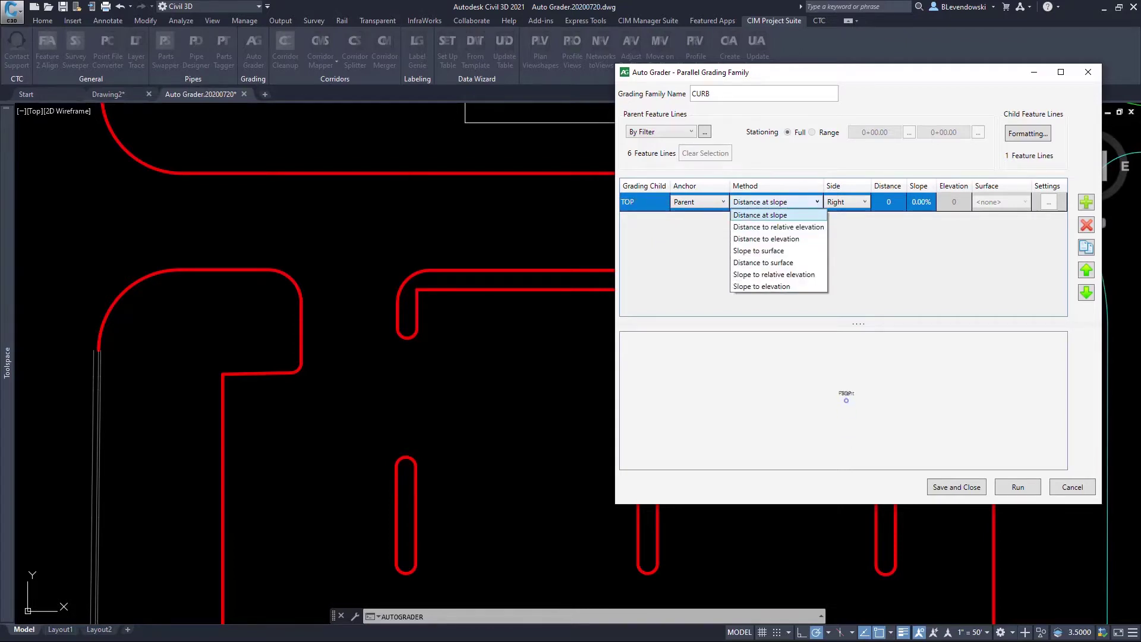
pyautogui.press('Down')
pyautogui.press('Return')
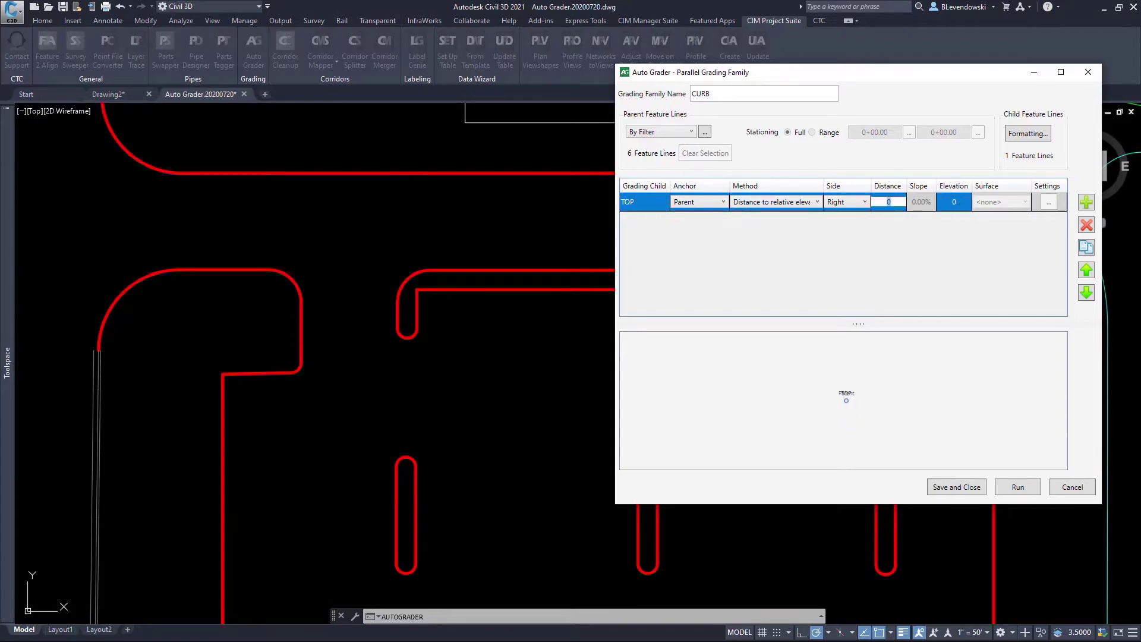
pyautogui.write('.167')
pyautogui.press('Tab')
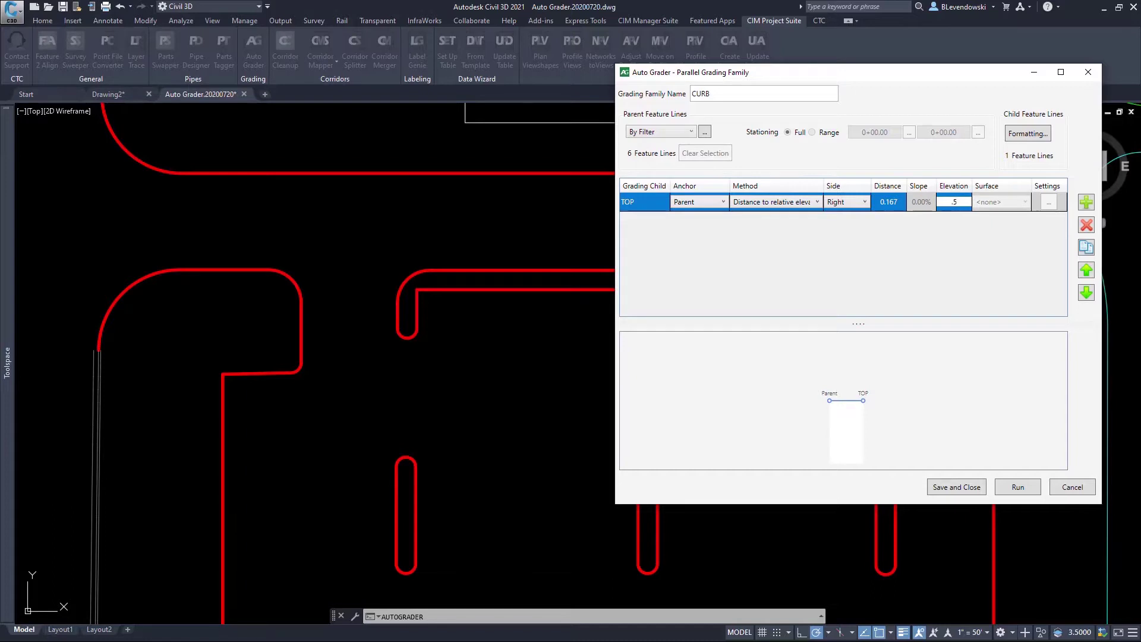
pyautogui.click(847, 202)
pyautogui.click(836, 227)
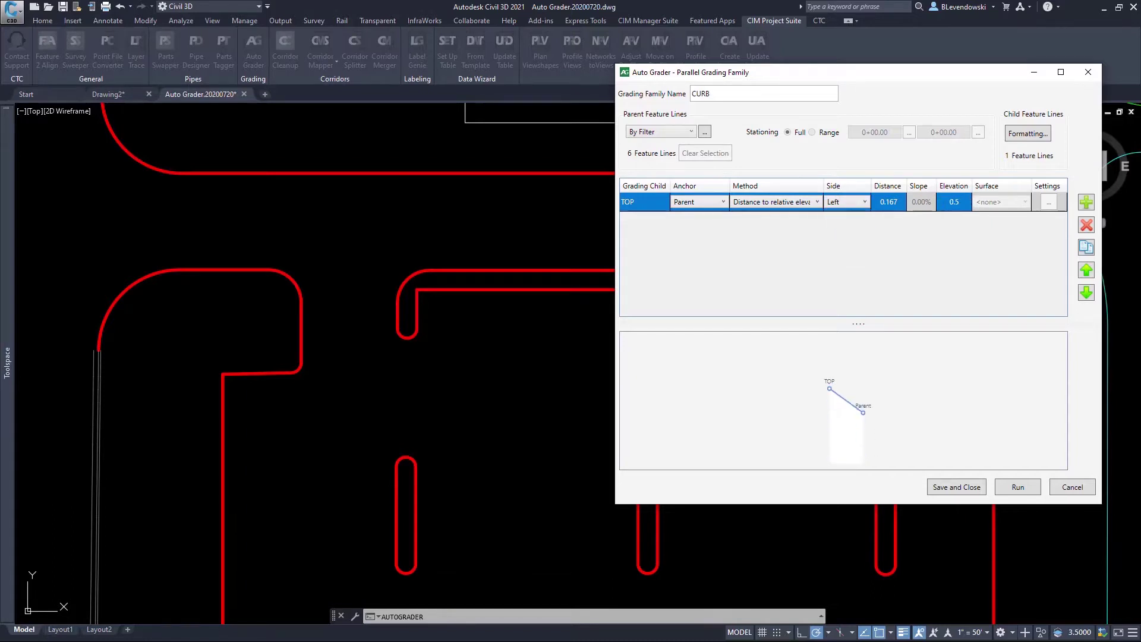
# - Add a grading child named back, anchored to TOP and using the Distance at slope method
pyautogui.click(1087, 202)
pyautogui.click(645, 221)
pyautogui.doubleClick(645, 221)
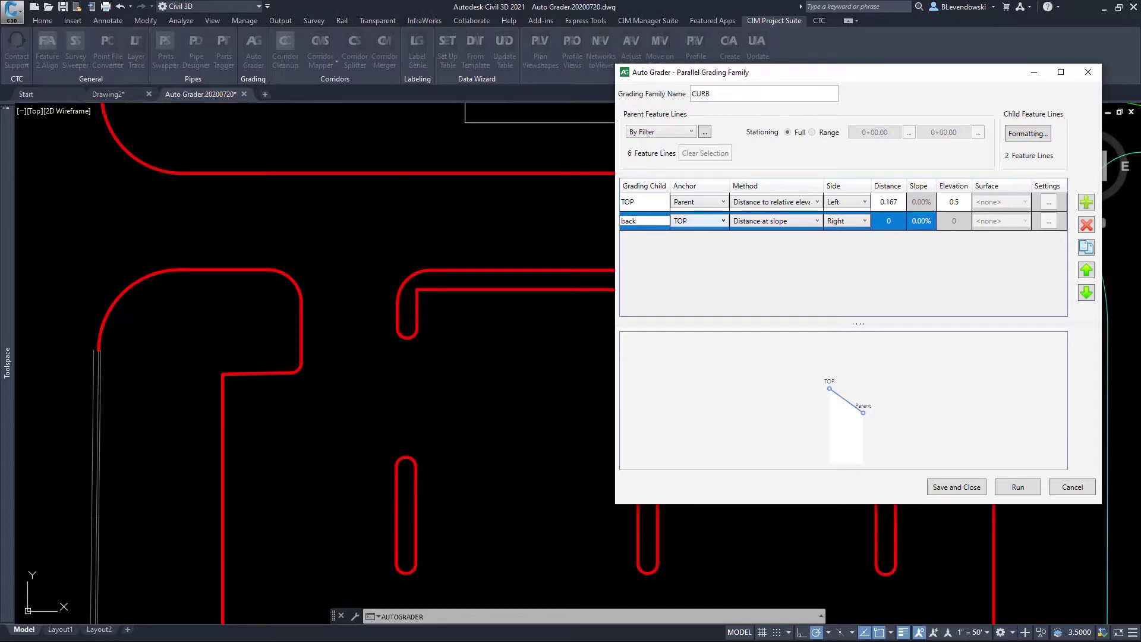
pyautogui.click(700, 221)
pyautogui.click(690, 245)
pyautogui.press('Tab')
pyautogui.hotkey('alt', 'Down')
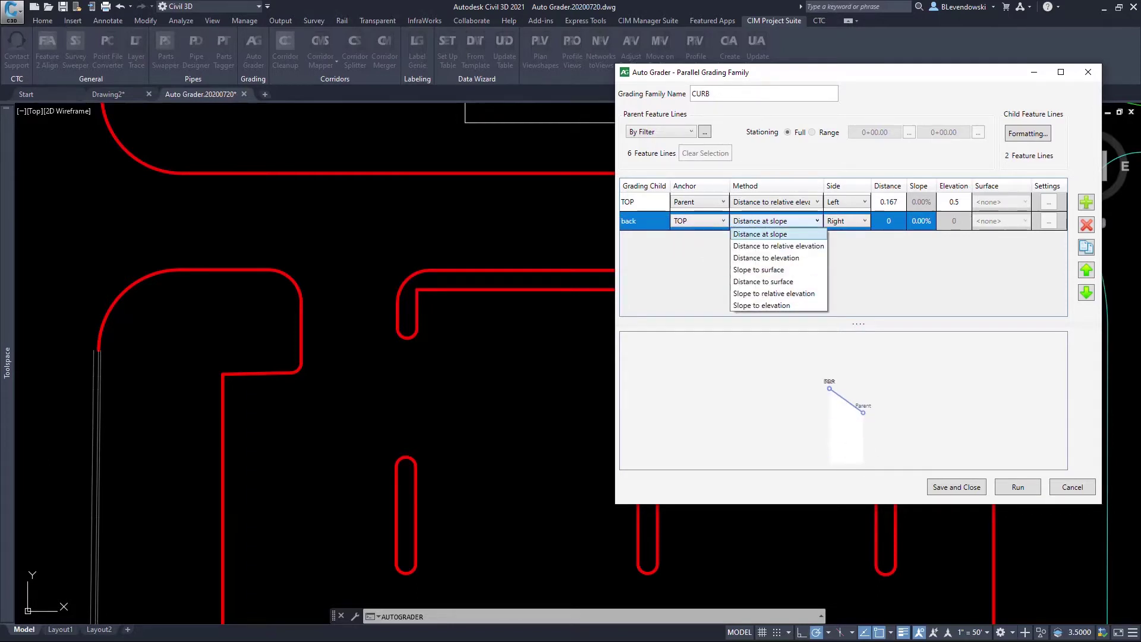
pyautogui.press('Return')
# - Set the back child's side to Left and its distance to 0.5, keeping a 0.00% slope
pyautogui.press('Tab')
pyautogui.hotkey('alt', 'Down')
pyautogui.press('Down')
pyautogui.press('Return')
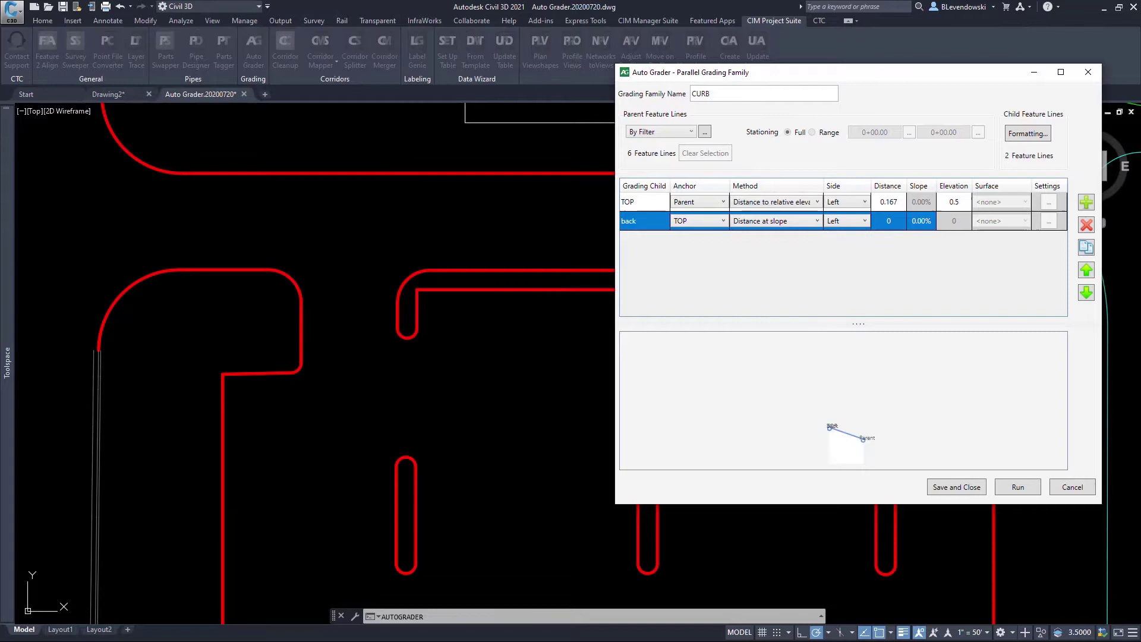
pyautogui.press('Tab')
pyautogui.write('0.5')
pyautogui.press('Tab')
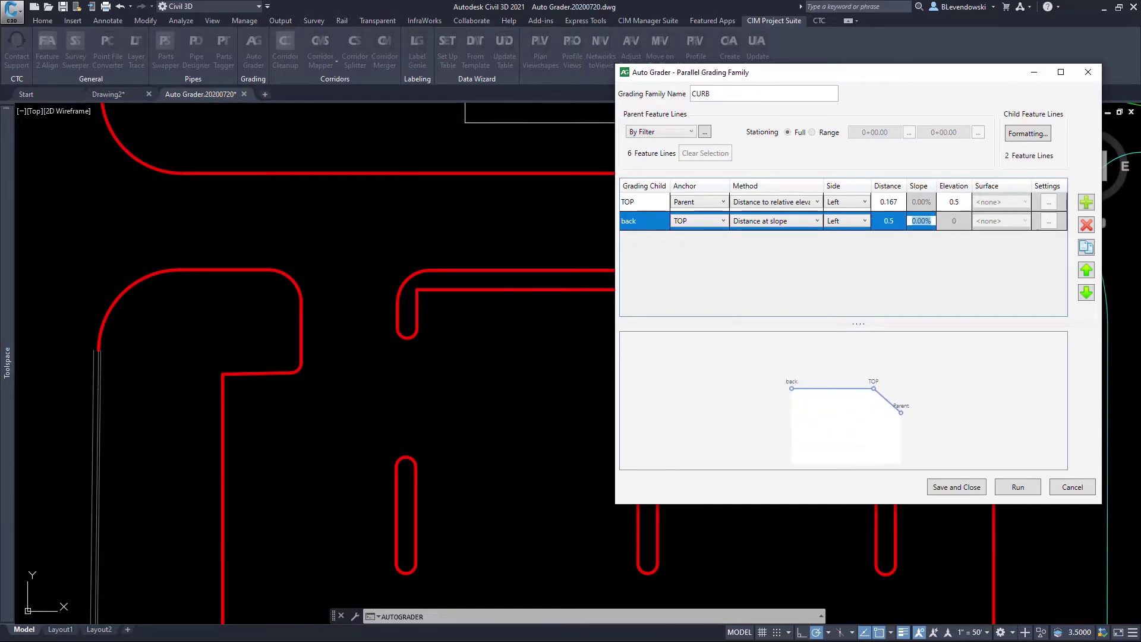
# - Add a grading child named flange, anchored to Parent on the Right side, with a distance of 1.5 at a 2% slope
pyautogui.press('Tab')
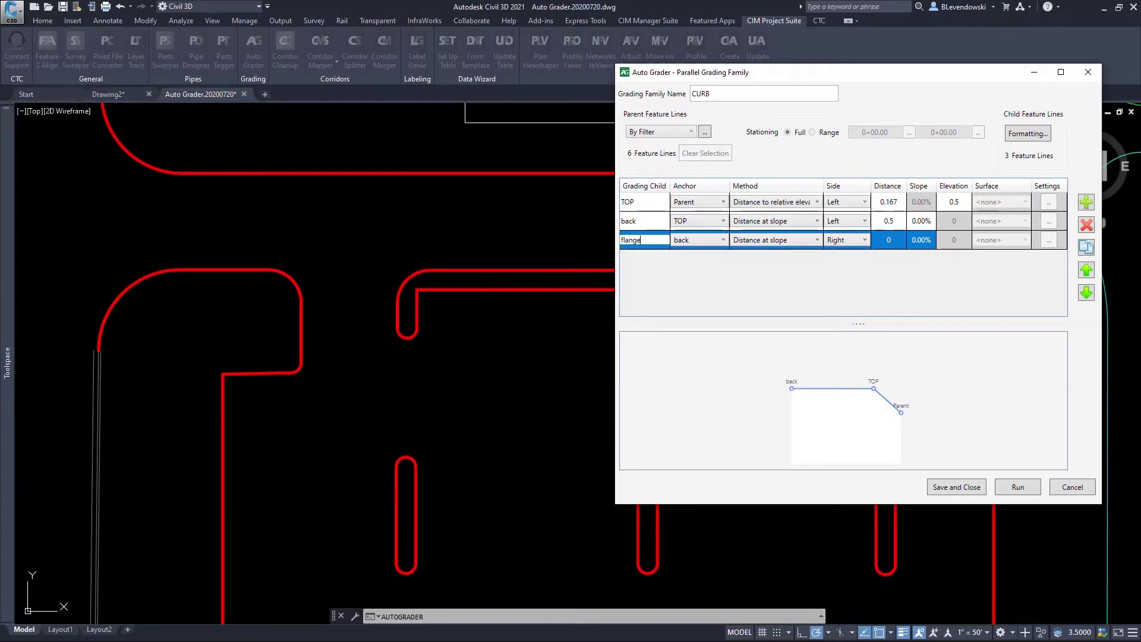
pyautogui.press('Tab')
pyautogui.hotkey('alt', 'Down')
pyautogui.press('Up')
pyautogui.press('Up')
pyautogui.press('Return')
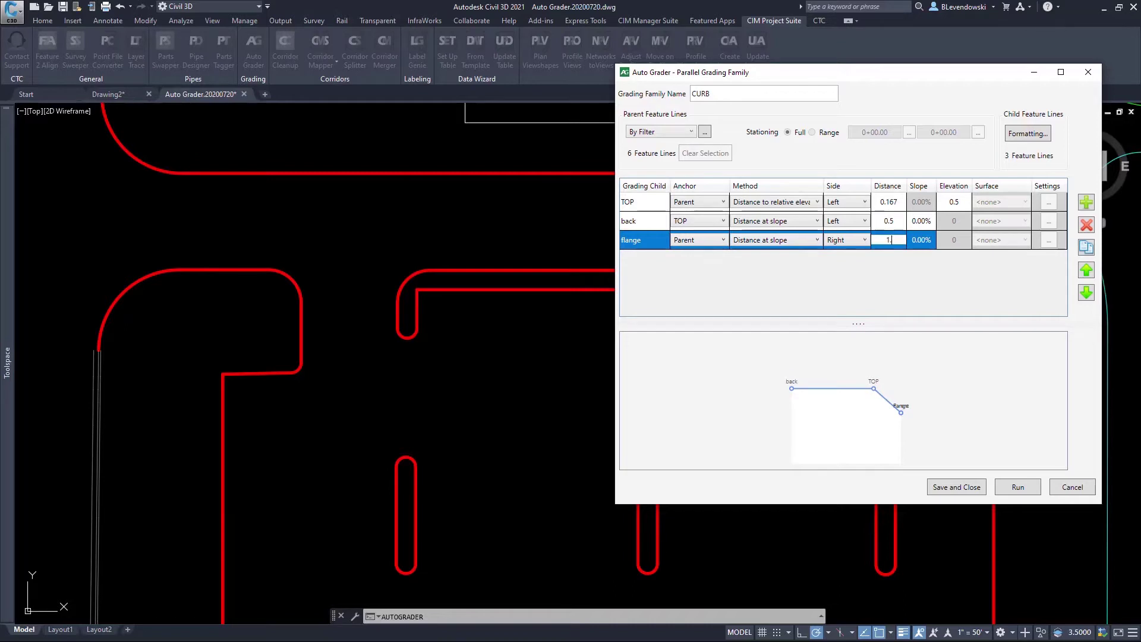
pyautogui.write('.5')
pyautogui.press('Tab')
pyautogui.write('2')
pyautogui.press('Return')
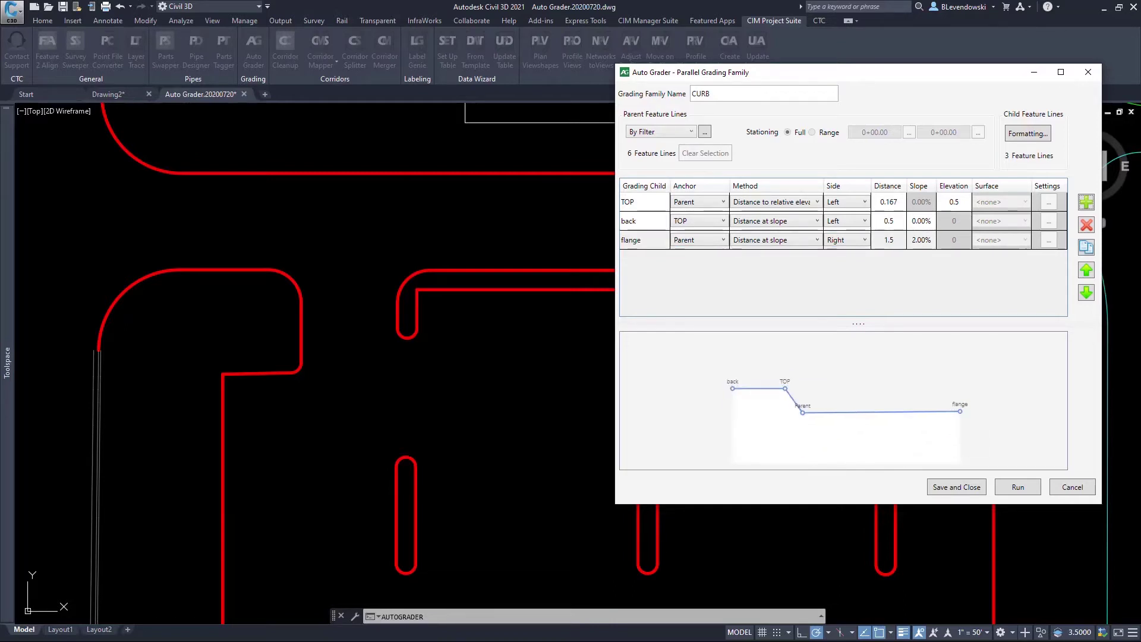
# - Format the TOP child feature line with the Child style, the _CURB layer and <none> as its site
pyautogui.click(1028, 133)
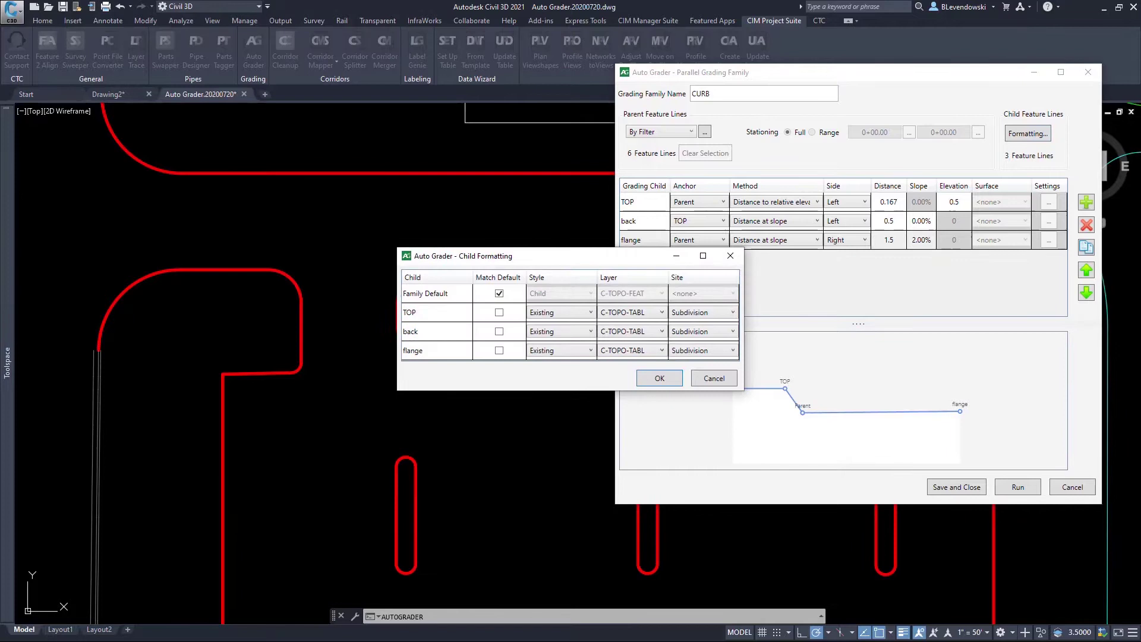
pyautogui.hotkey('alt', 'Down')
pyautogui.press('Up')
pyautogui.press('Return')
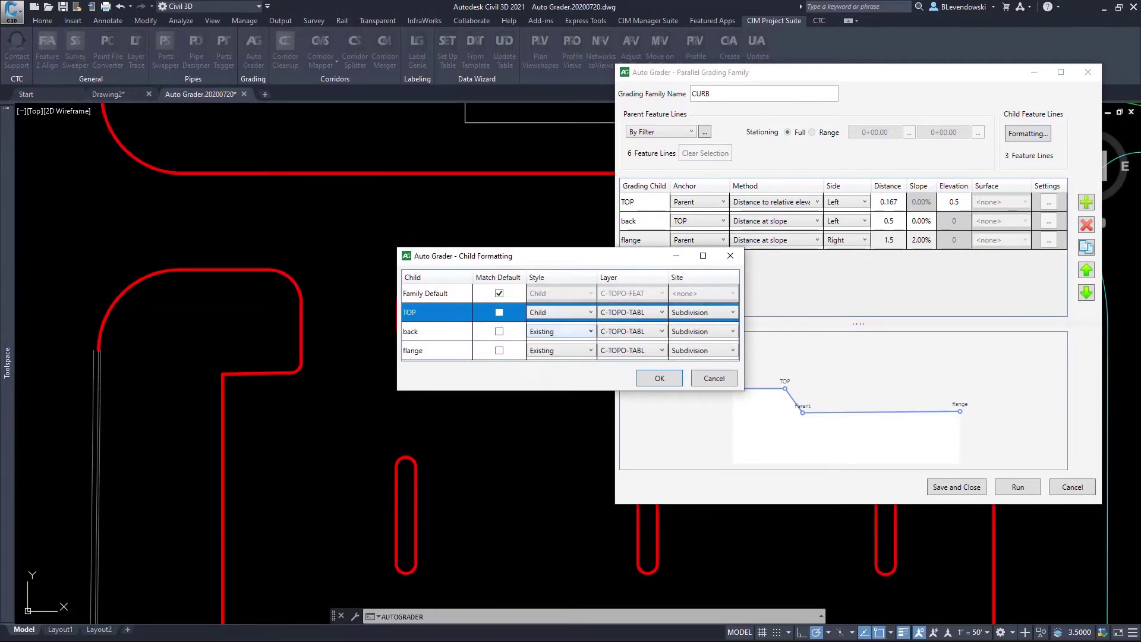
pyautogui.click(633, 312)
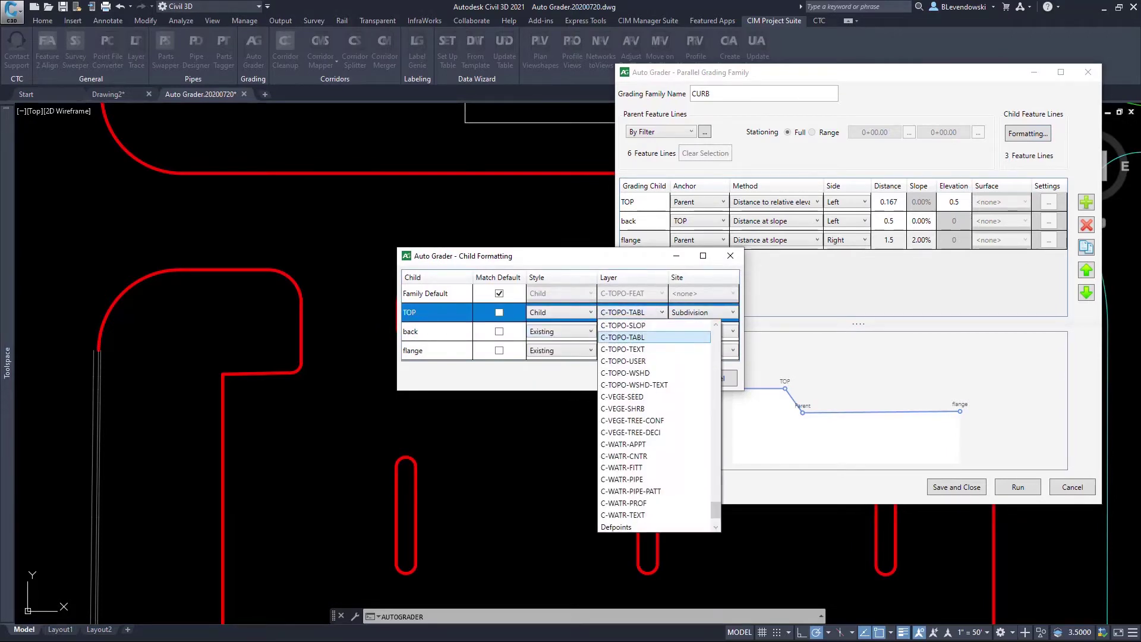
pyautogui.moveTo(716, 512); pyautogui.dragTo(716, 334)
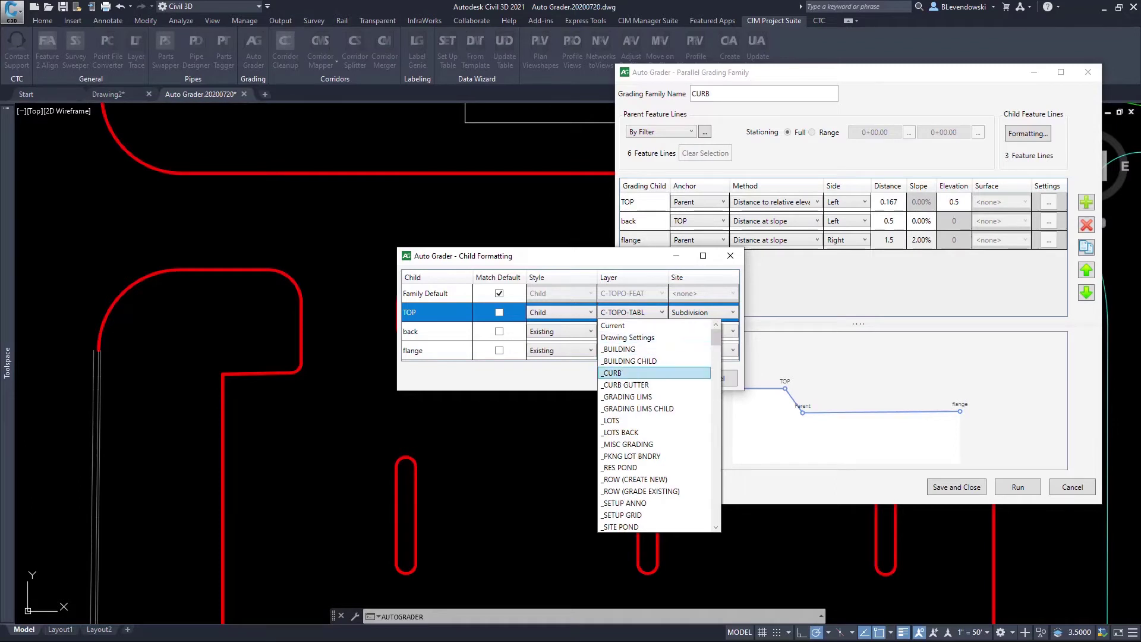
pyautogui.click(630, 373)
pyautogui.click(707, 313)
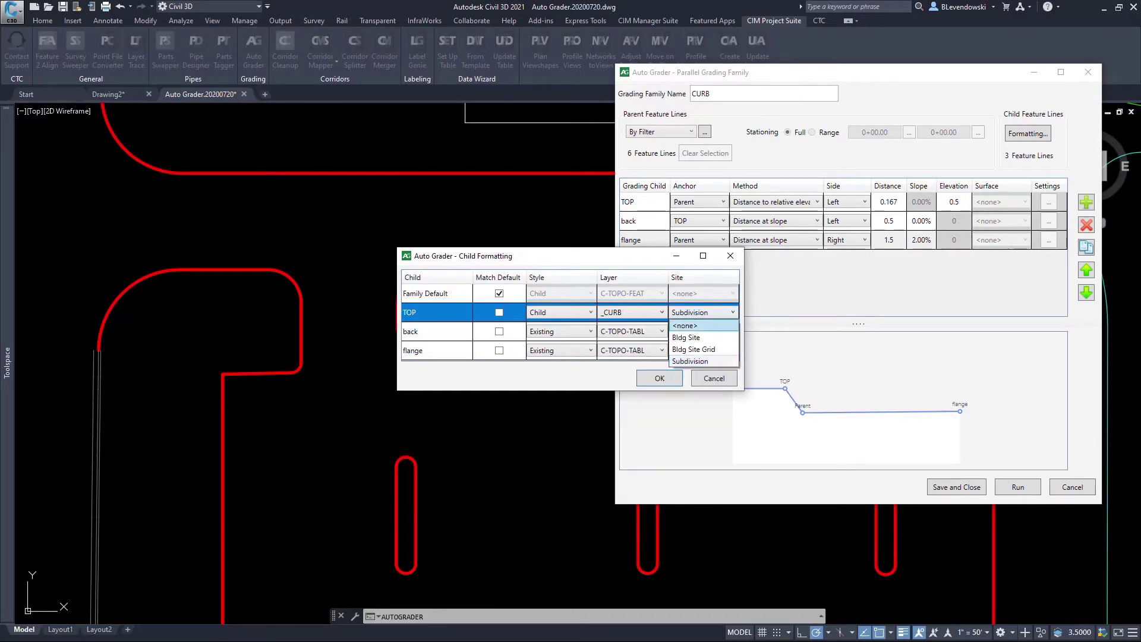
pyautogui.press('Return')
pyautogui.press('Return')
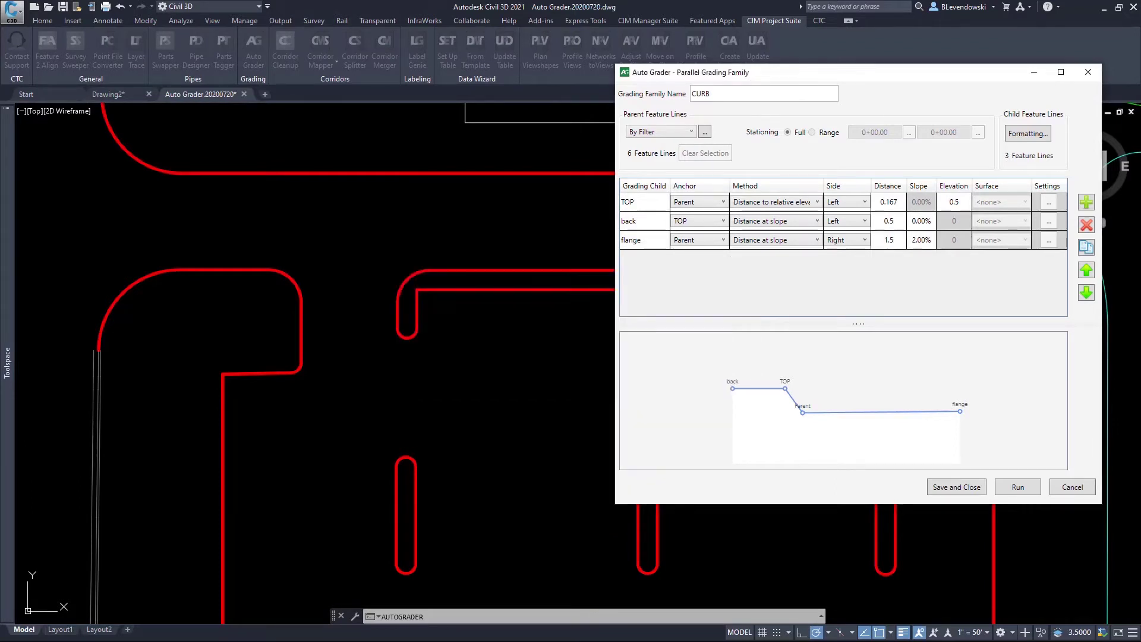
# - Run the CURB grading family, then save and close its definition
pyautogui.press('Return')
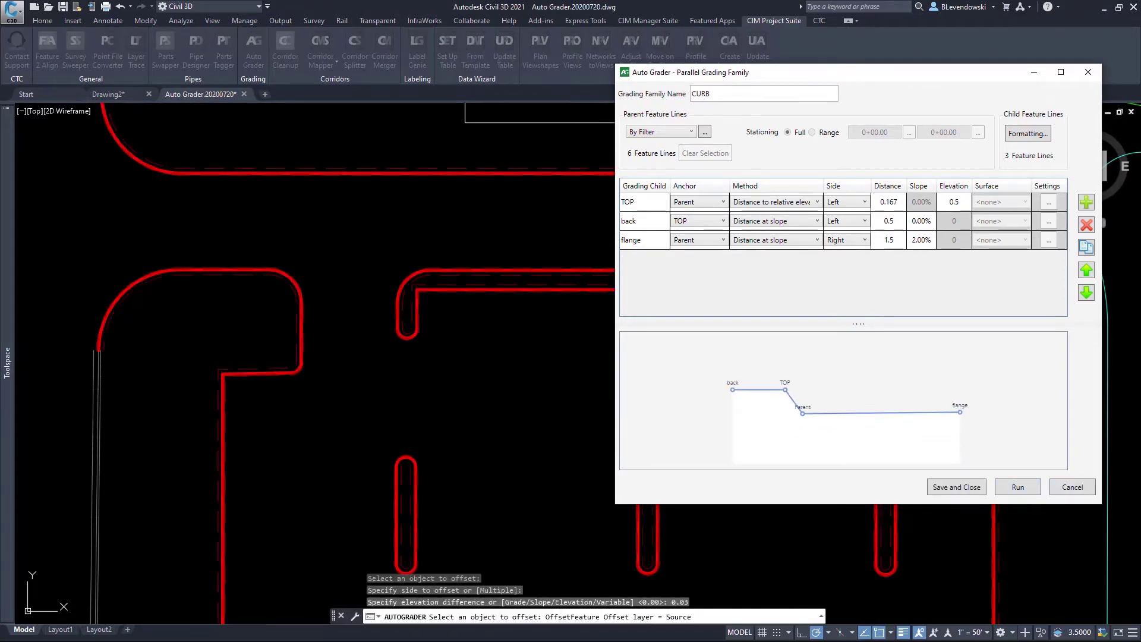
pyautogui.click(956, 488)
# - Assign the Bldg Site FG surface to the CURB grading family
pyautogui.click(904, 296)
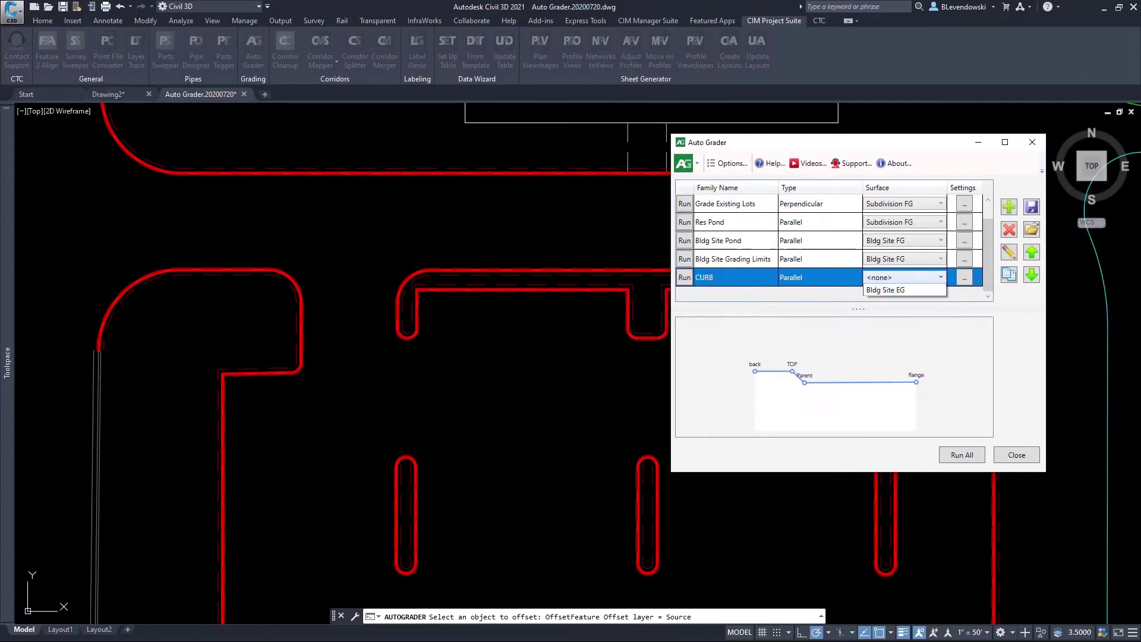
pyautogui.click(903, 277)
pyautogui.click(904, 302)
# - Enable the supplementing distance in the CURB family's breakline settings and set it to 10
pyautogui.click(964, 278)
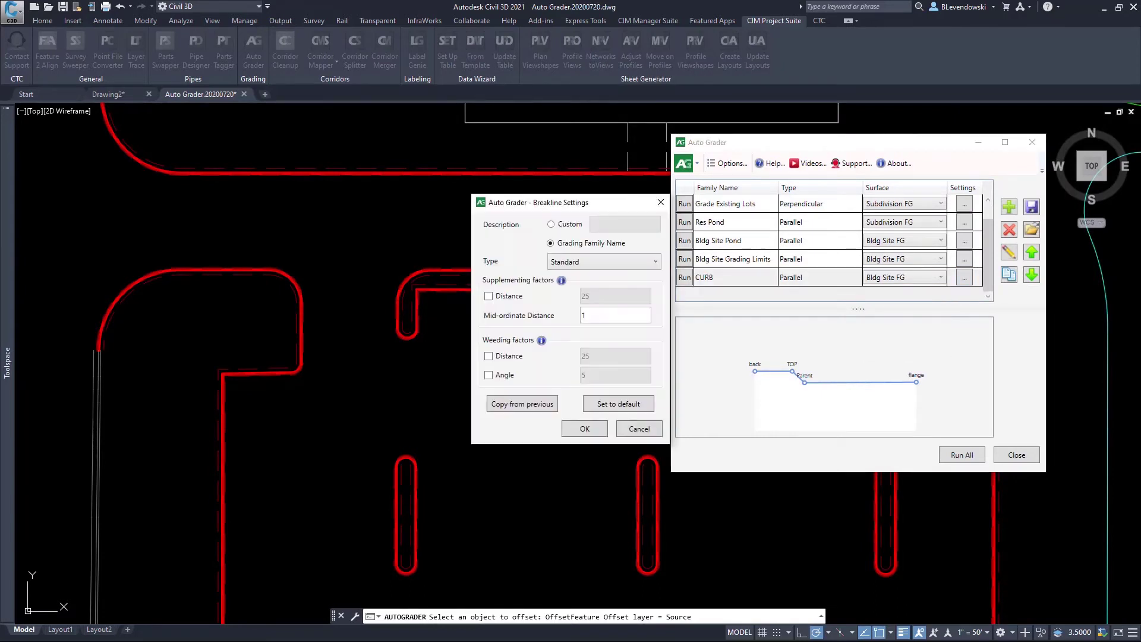
pyautogui.click(489, 296)
pyautogui.click(616, 296)
pyautogui.write('10')
pyautogui.click(583, 315)
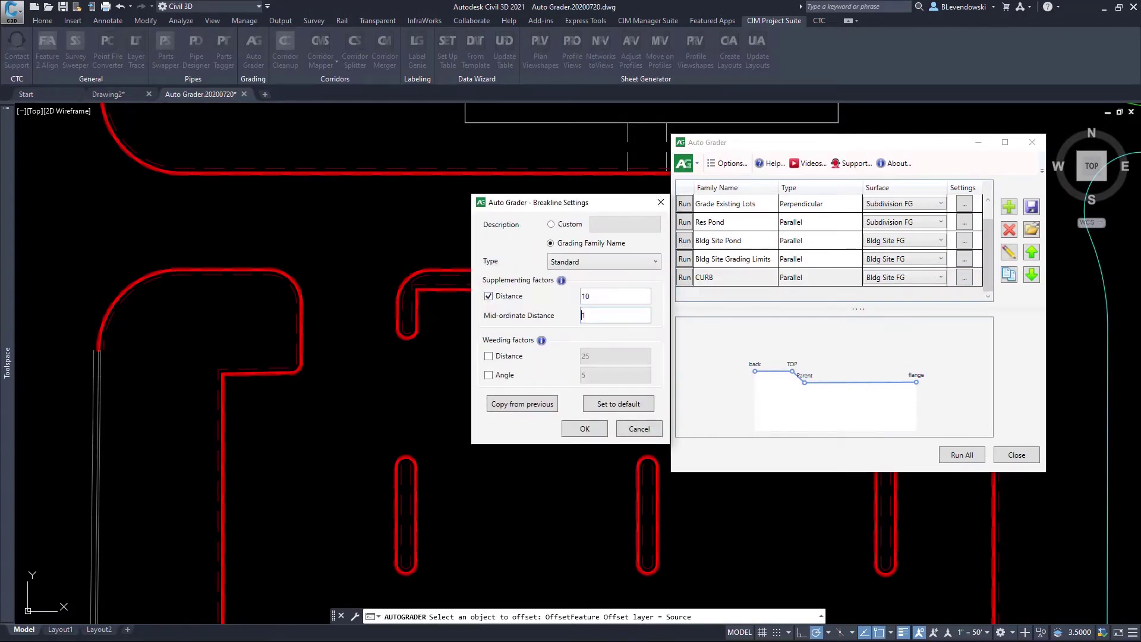
pyautogui.press('Return')
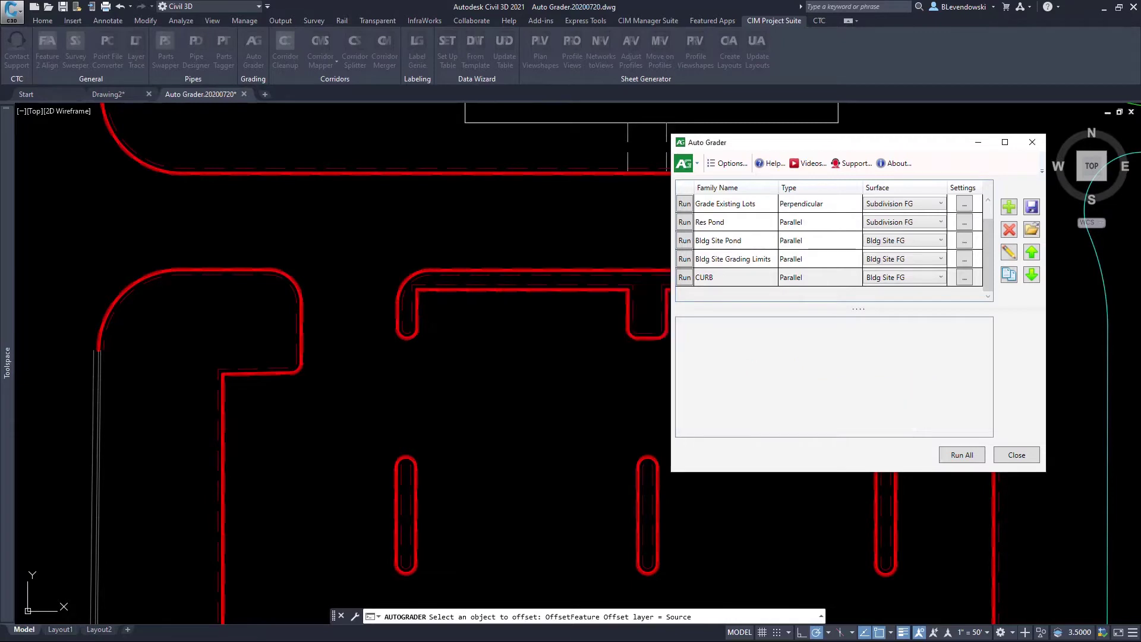
# - Run the CURB family again from the grading family list and close Auto Grader
pyautogui.click(685, 278)
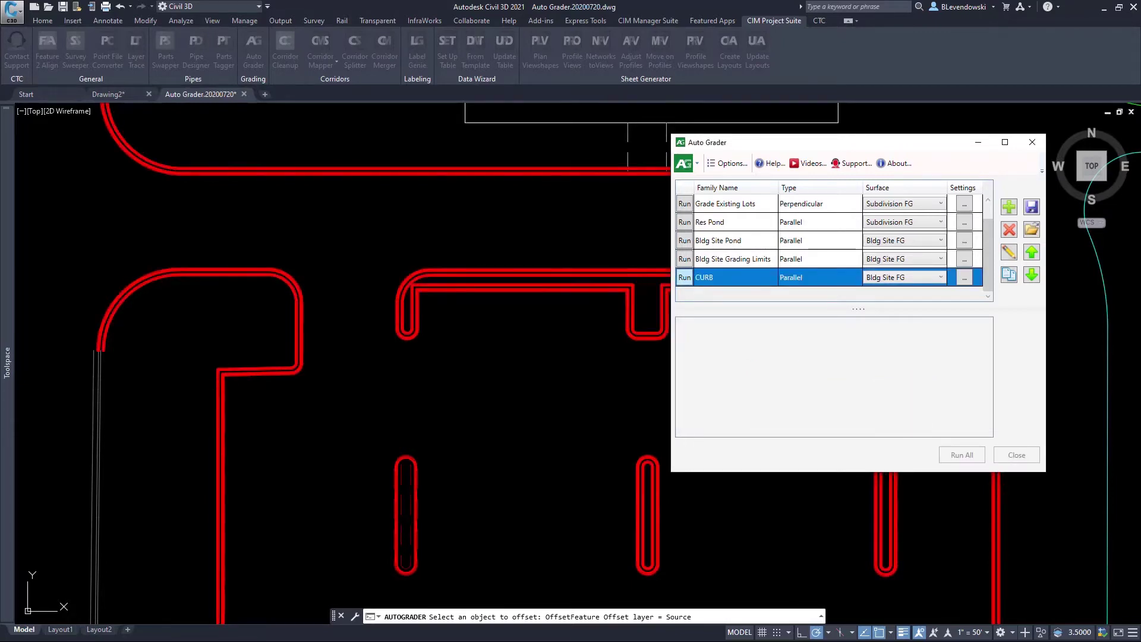
pyautogui.click(1016, 454)
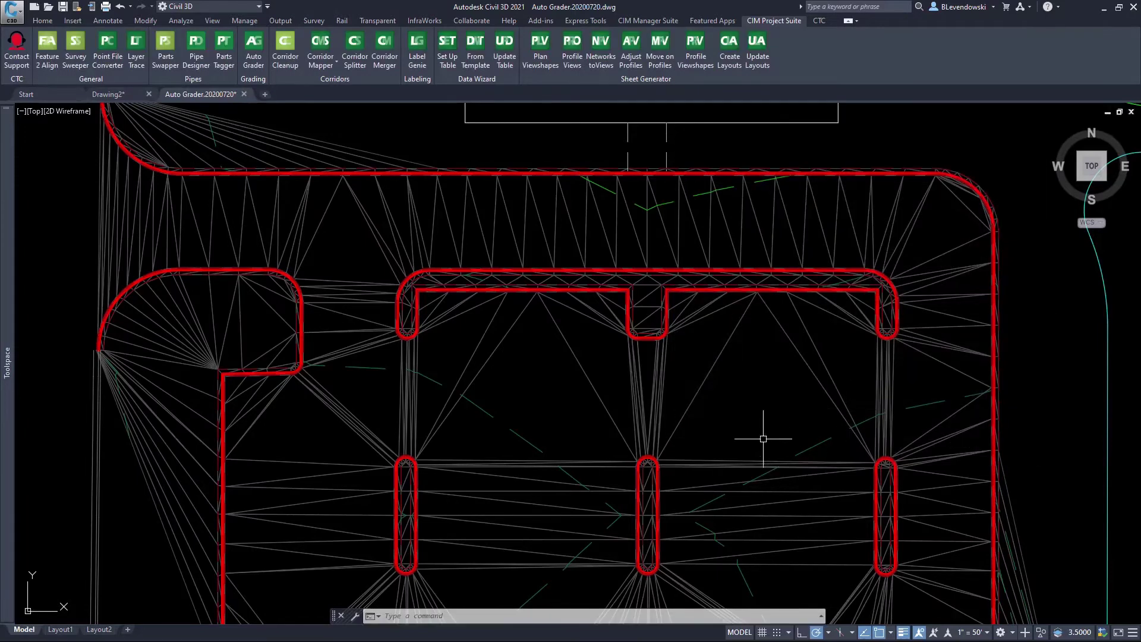
# - Reopen Auto Grader and open the definition of the Bldg Site Pond grading family
pyautogui.moveTo(762, 438)
pyautogui.mouseDown(button='middle')
pyautogui.moveTo(732, 367)
pyautogui.moveTo(617, 385)
pyautogui.moveTo(207, 403)
pyautogui.mouseUp(button='middle')
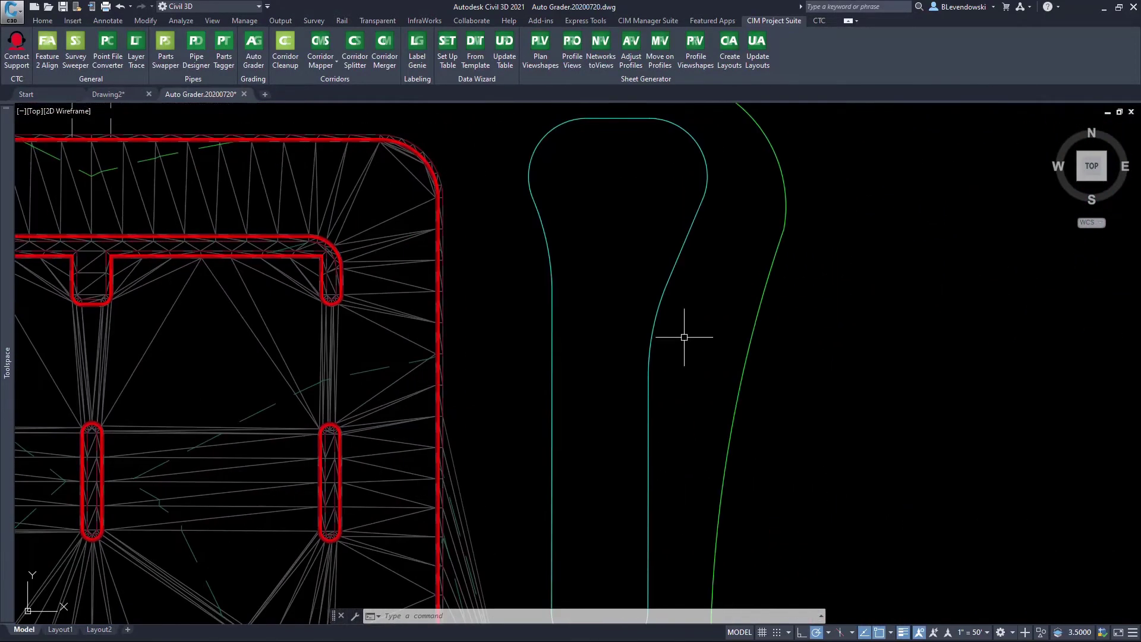
pyautogui.scroll(-2, 683, 336)
pyautogui.click(253, 48)
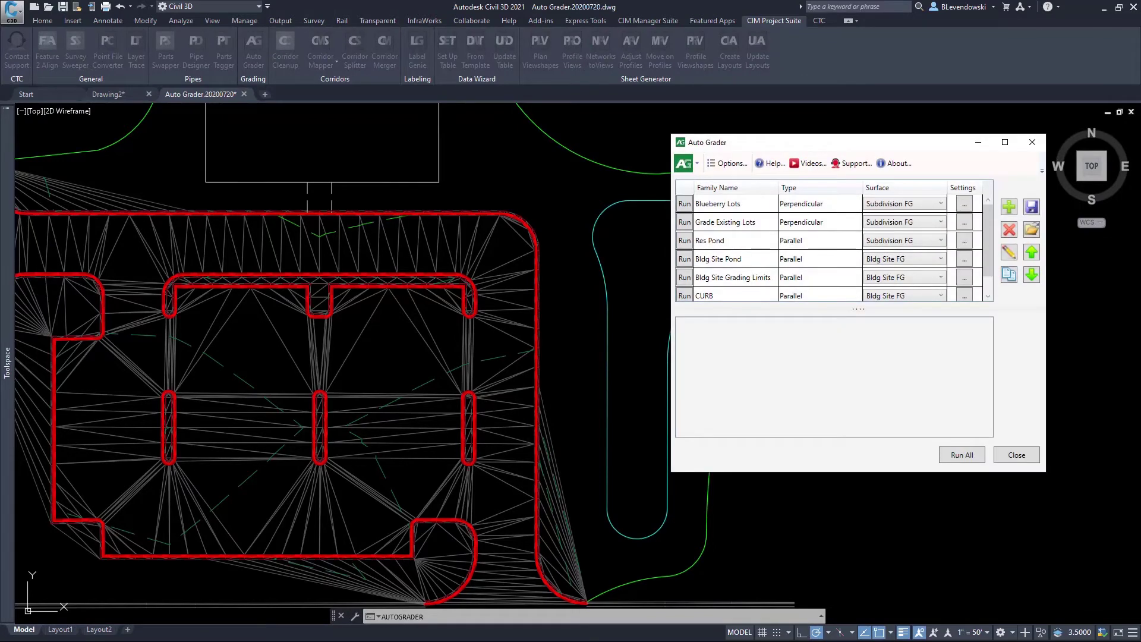
pyautogui.doubleClick(720, 259)
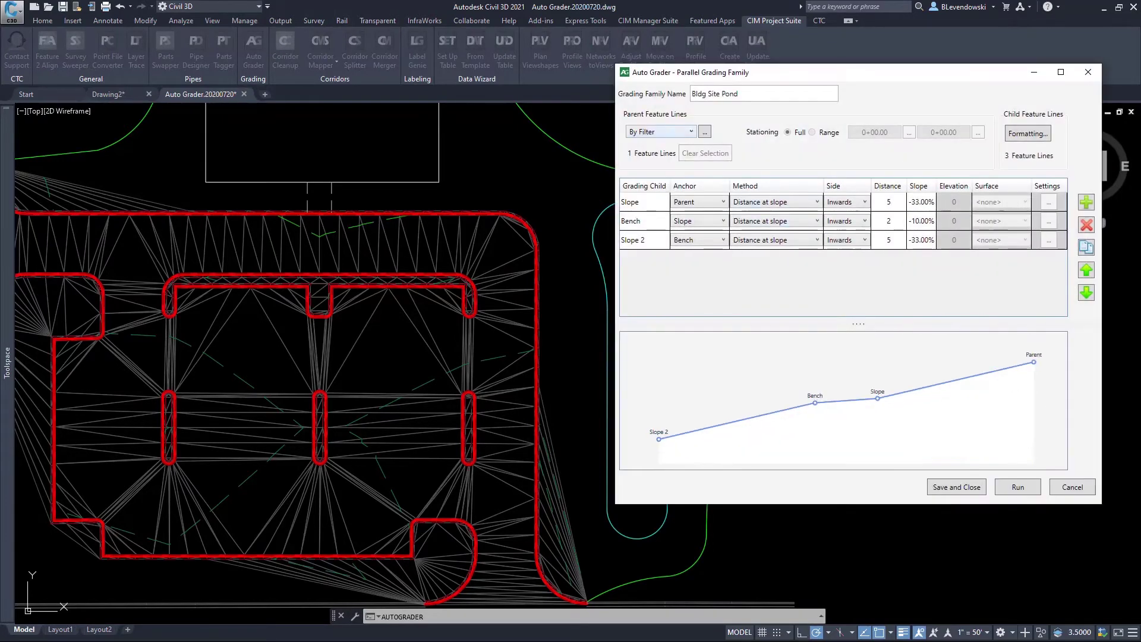
# - Run the Bldg Site Pond grading family, and save and close its definition
pyautogui.click(1018, 488)
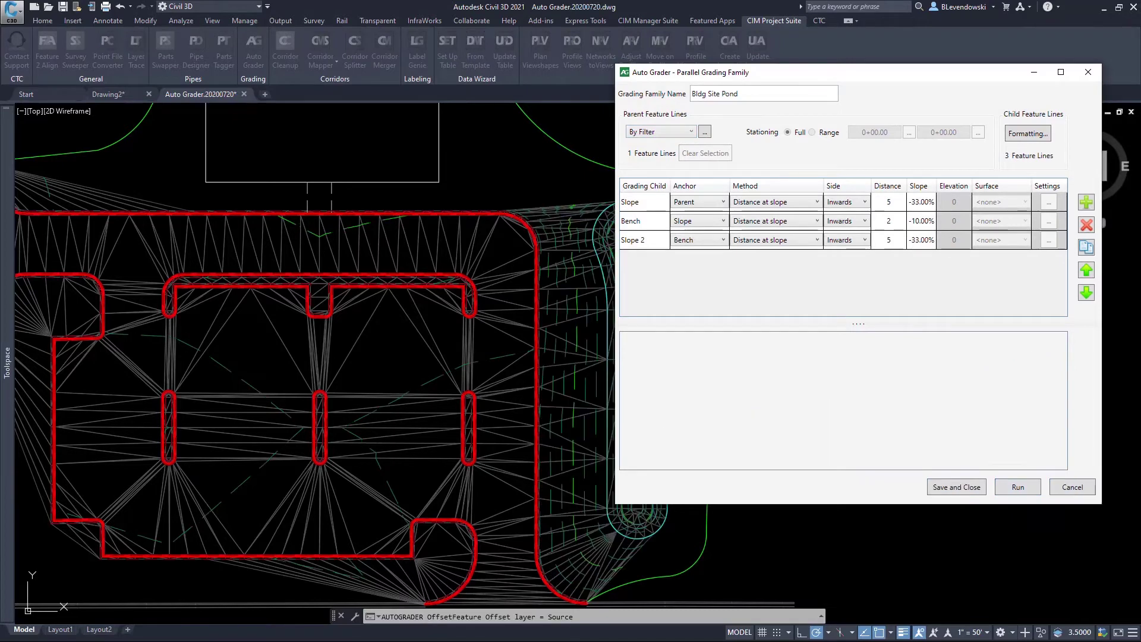
pyautogui.moveTo(832, 72); pyautogui.dragTo(257, 114)
pyautogui.click(381, 529)
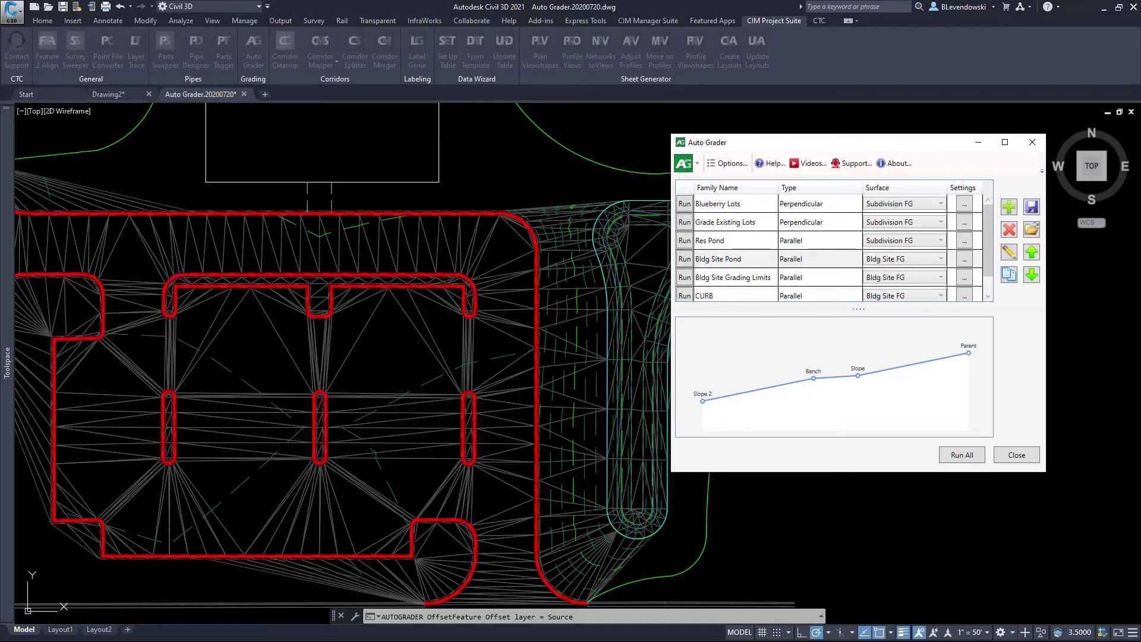
# - Open the Bldg Site Grading Limits family, check its slope-to-surface method and settings, run it and close Auto Grader
pyautogui.click(733, 278)
pyautogui.click(1009, 252)
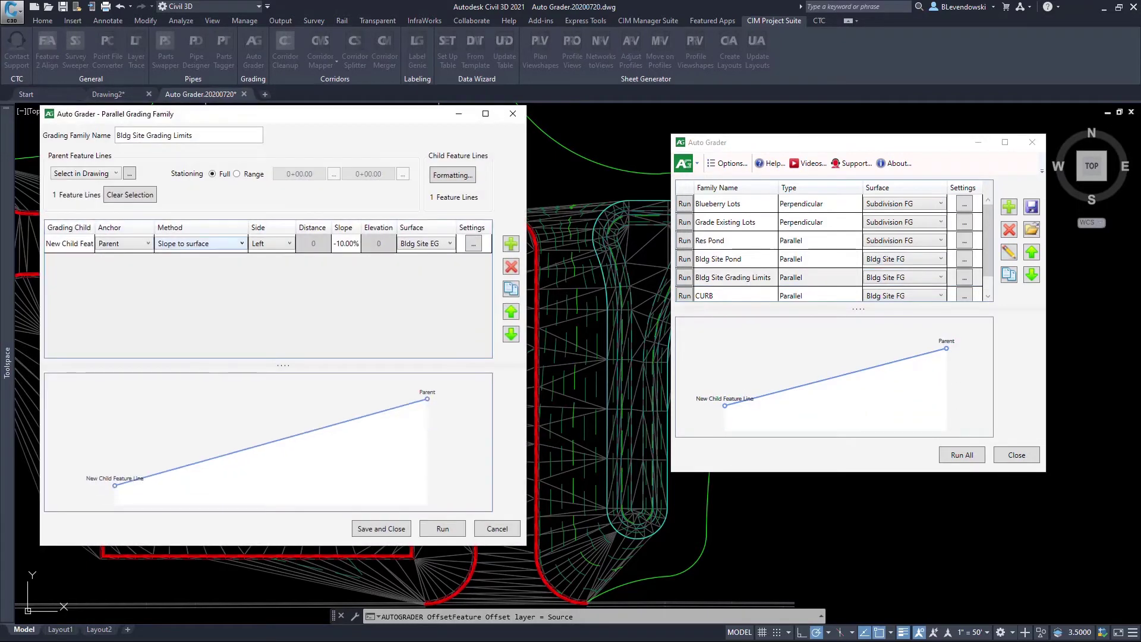
pyautogui.click(201, 244)
pyautogui.press('Escape')
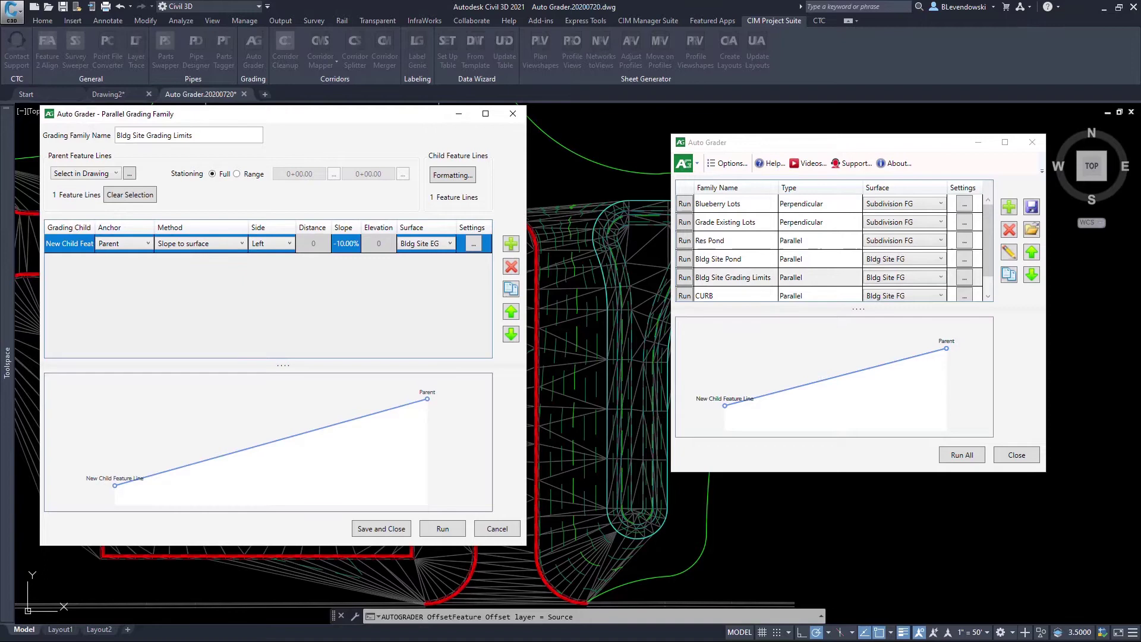
pyautogui.click(474, 243)
pyautogui.press('Escape')
pyautogui.press('Return')
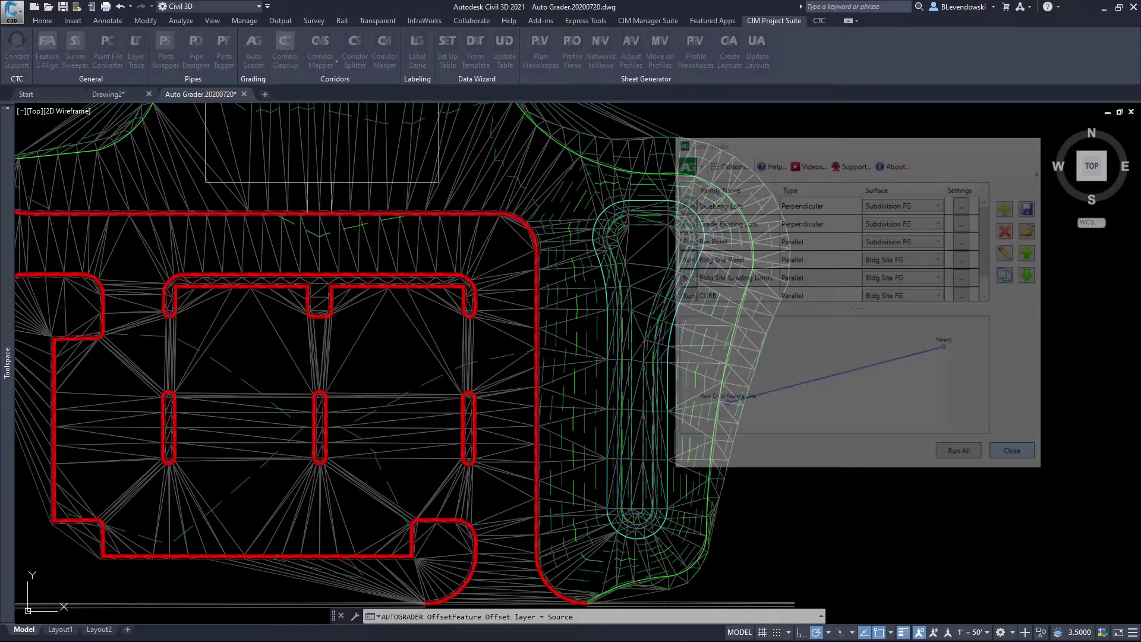
# - Open the graded building site surface in the Object Viewer and orbit it to inspect it in 3D
pyautogui.click(644, 273)
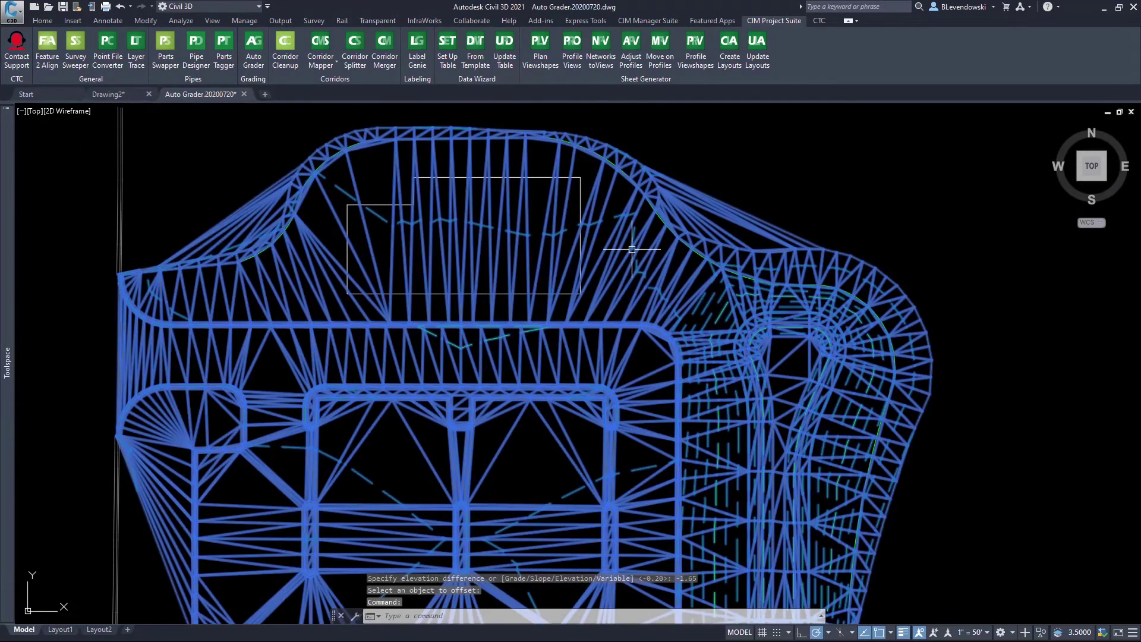
pyautogui.rightClick(689, 254)
pyautogui.click(737, 418)
pyautogui.moveTo(701, 428)
pyautogui.mouseDown()
pyautogui.moveTo(731, 232)
pyautogui.moveTo(672, 238)
pyautogui.mouseUp()
pyautogui.moveTo(589, 452); pyautogui.dragTo(600, 499)
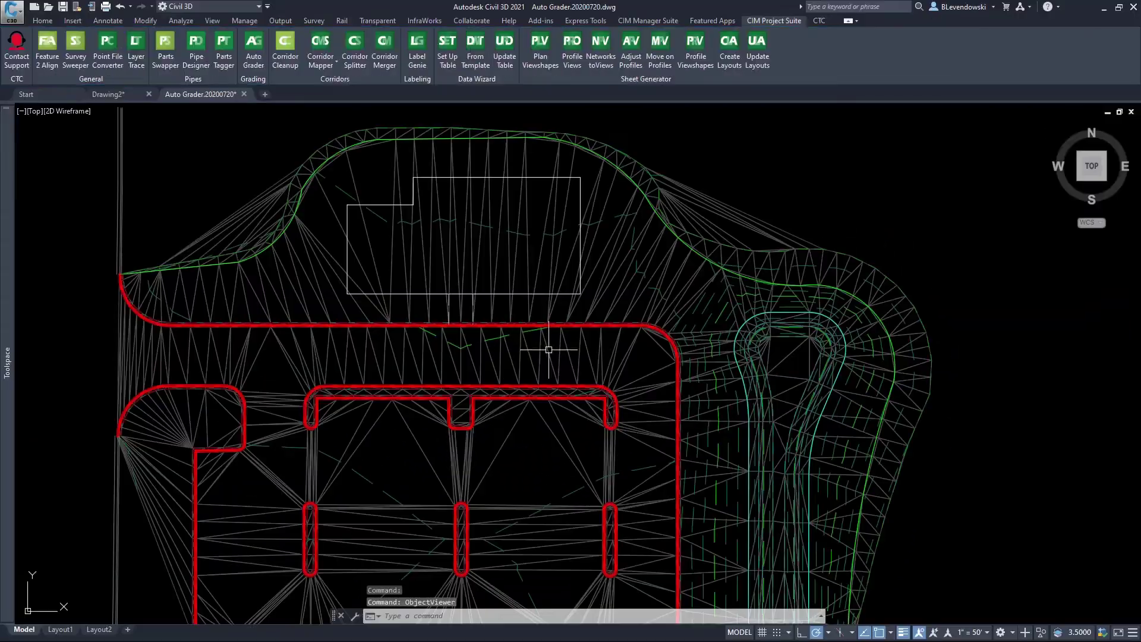
# - Examine the curb lines generated around the parking lot islands
pyautogui.scroll(3, 609, 419)
pyautogui.scroll(2, 609, 419)
pyautogui.scroll(-1, 650, 305)
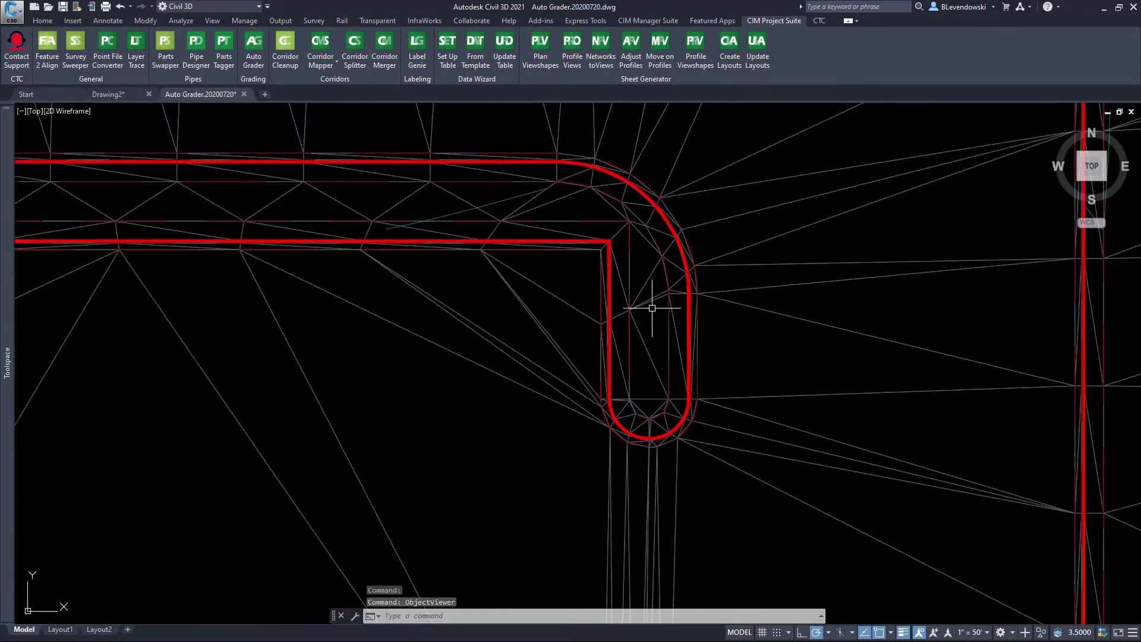
pyautogui.moveTo(650, 305); pyautogui.dragTo(1071, 365, button='middle')
pyautogui.moveTo(601, 386); pyautogui.dragTo(677, 211, button='middle')
pyautogui.scroll(-4, 678, 211)
pyautogui.scroll(4, 580, 478)
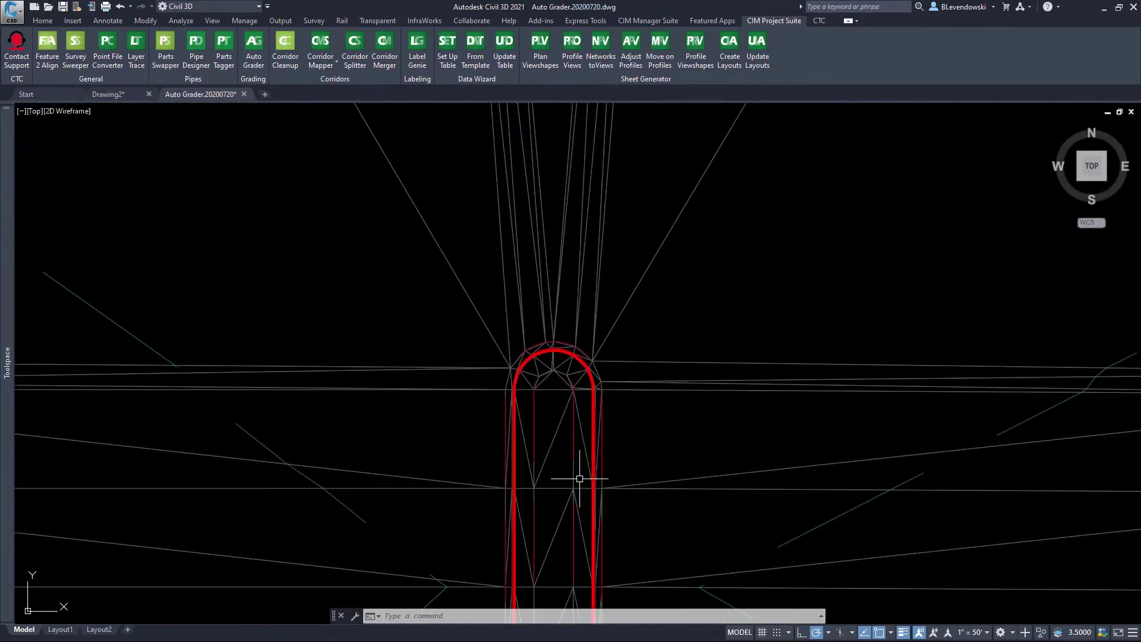
# - Reopen the CURB family definition and set the side of TOP and back to Right and of flange to Left
pyautogui.click(254, 46)
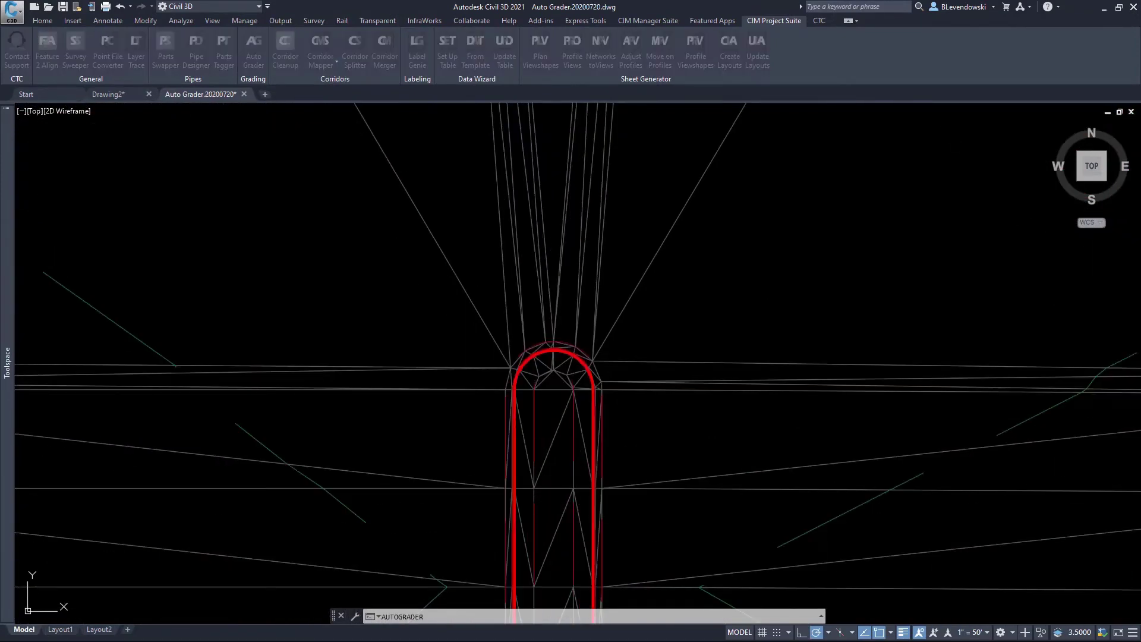
pyautogui.click(737, 296)
pyautogui.click(1008, 252)
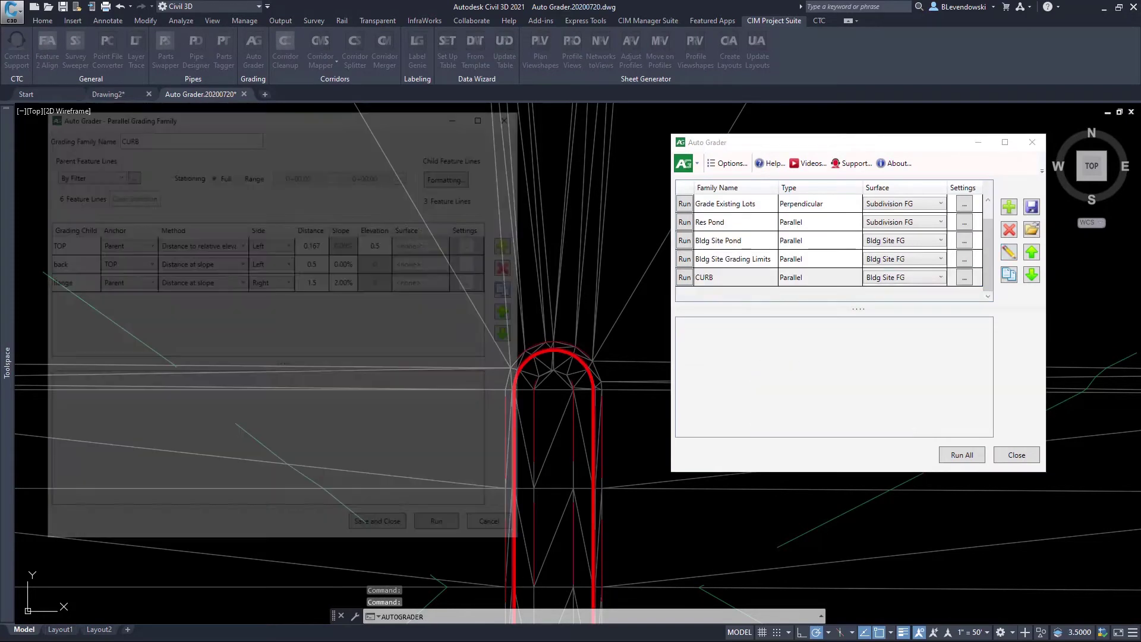
pyautogui.click(281, 243)
pyautogui.click(274, 257)
pyautogui.click(281, 263)
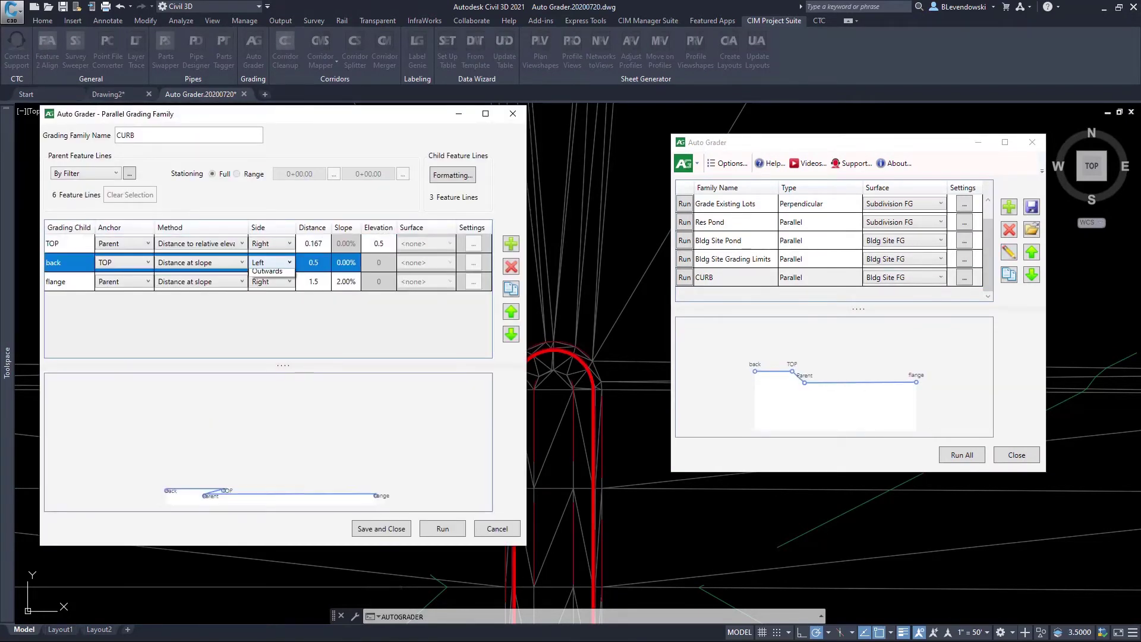
pyautogui.click(274, 275)
pyautogui.click(281, 281)
pyautogui.click(258, 307)
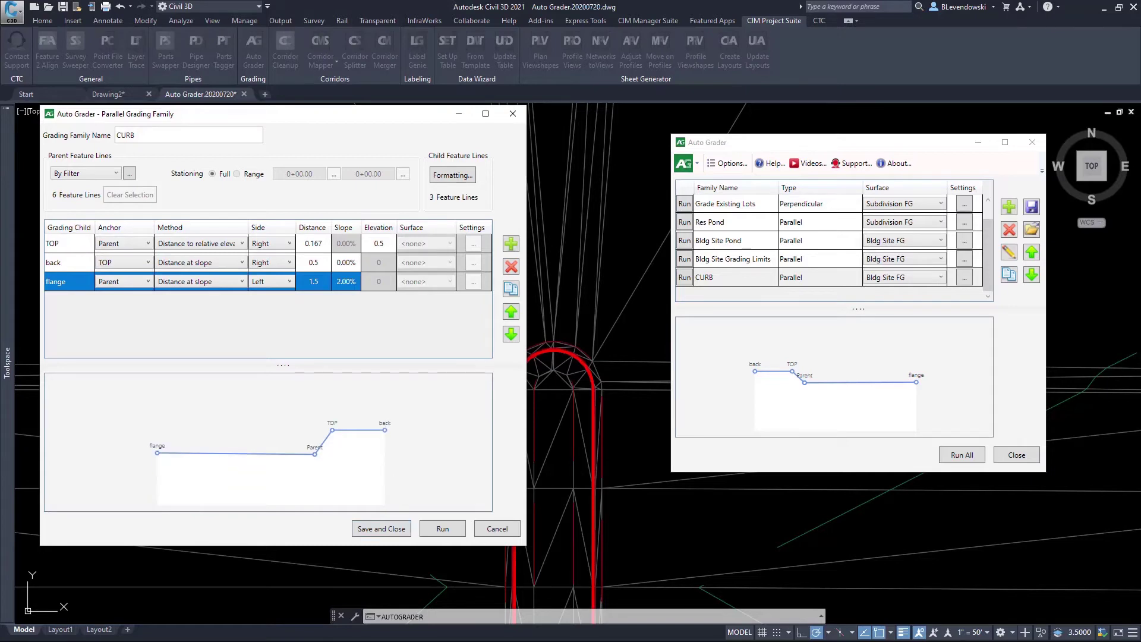
# - Save the CURB family, run it again and close Auto Grader
pyautogui.click(381, 530)
pyautogui.click(685, 277)
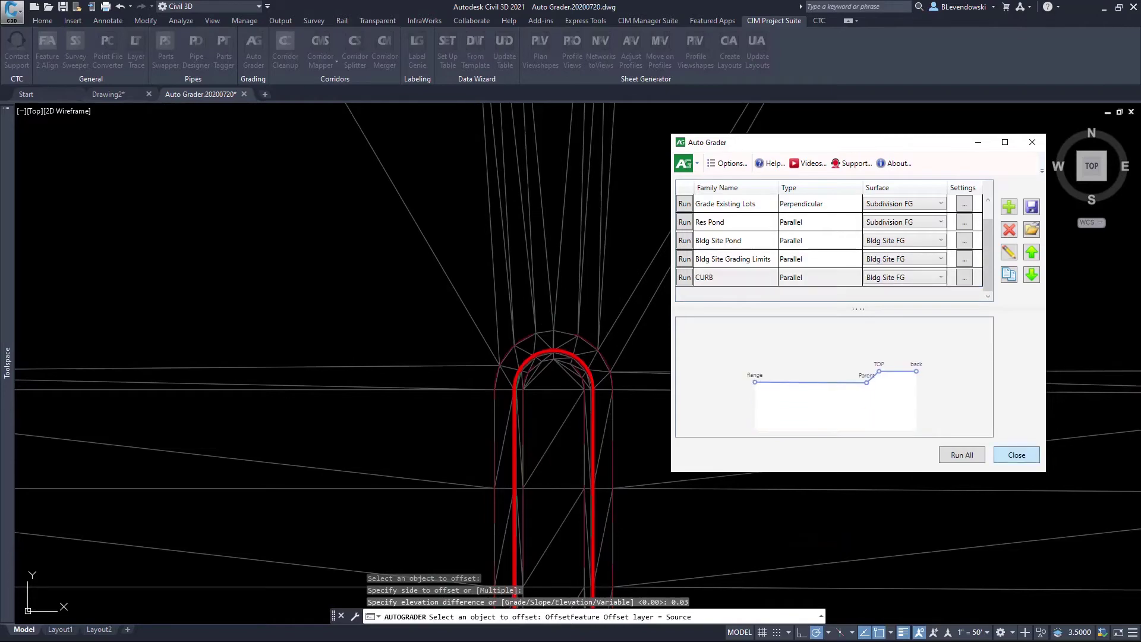
pyautogui.click(1017, 455)
# - Stretch the south end of the building site pond's outer feature line about 15 ft southward
pyautogui.scroll(-8, 519, 361)
pyautogui.scroll(5, 736, 434)
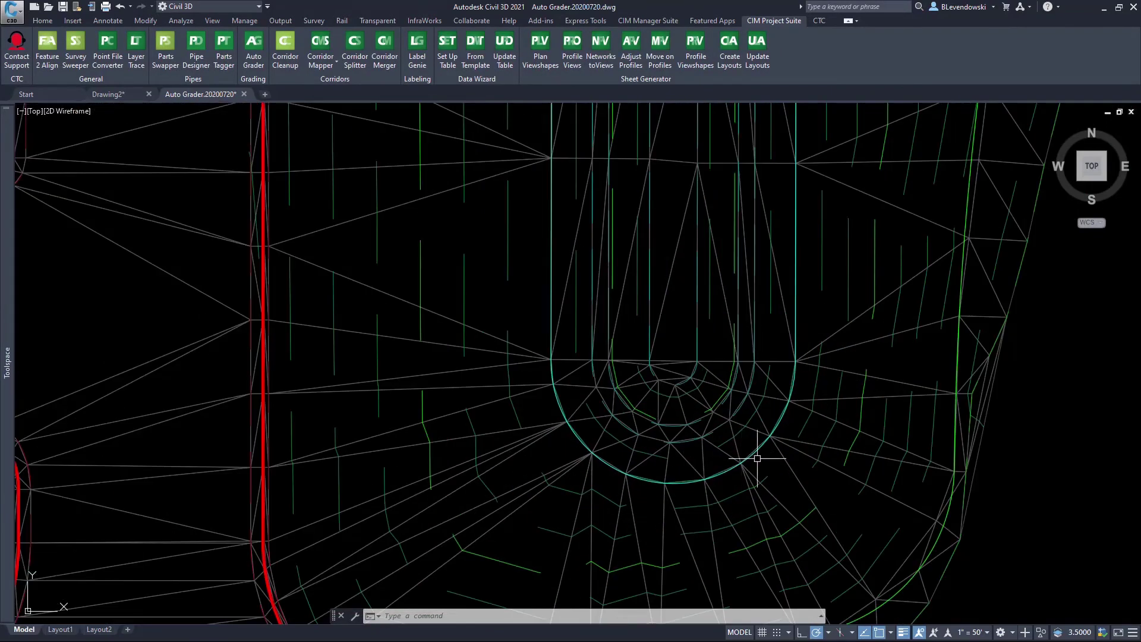
pyautogui.click(736, 433)
pyautogui.scroll(-3, 736, 434)
pyautogui.click(764, 363)
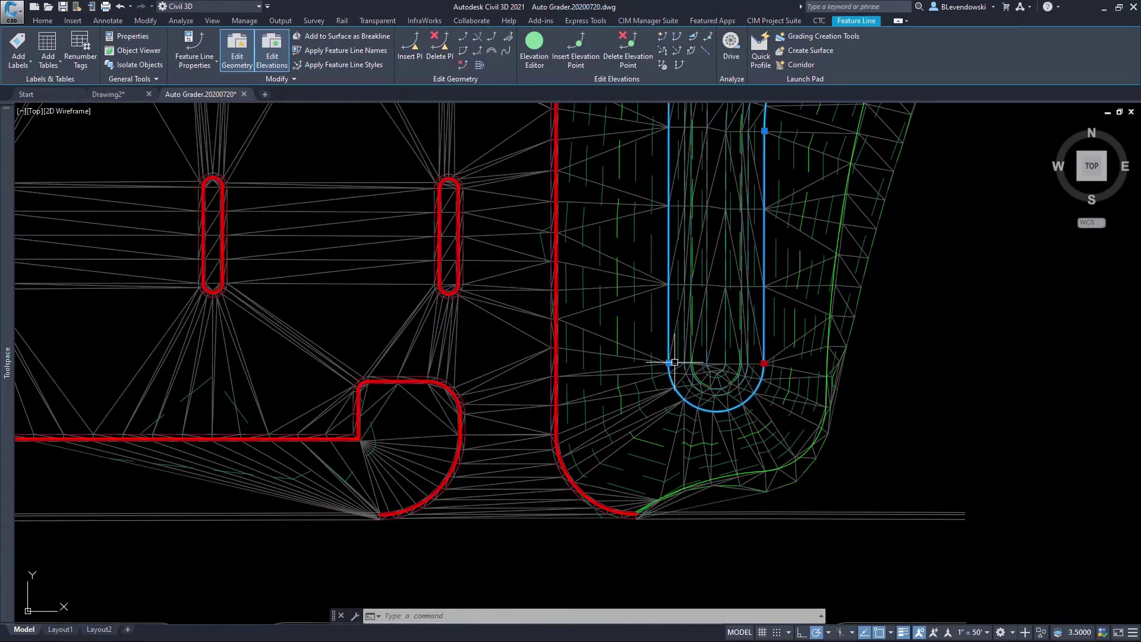
pyautogui.click(669, 363)
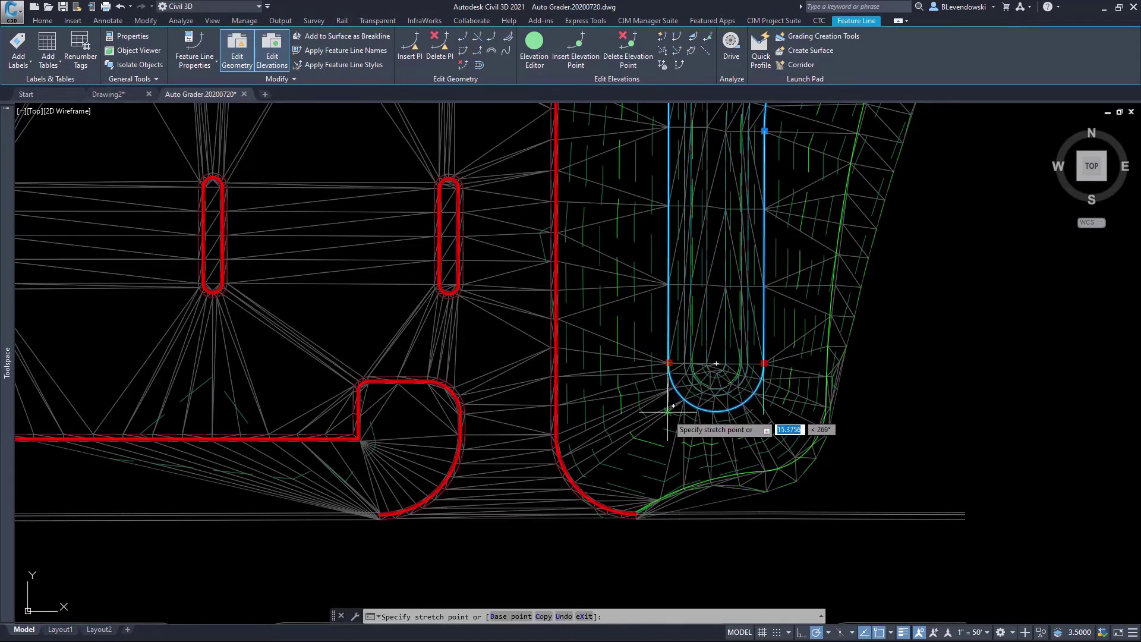
pyautogui.click(668, 410)
pyautogui.press('Escape')
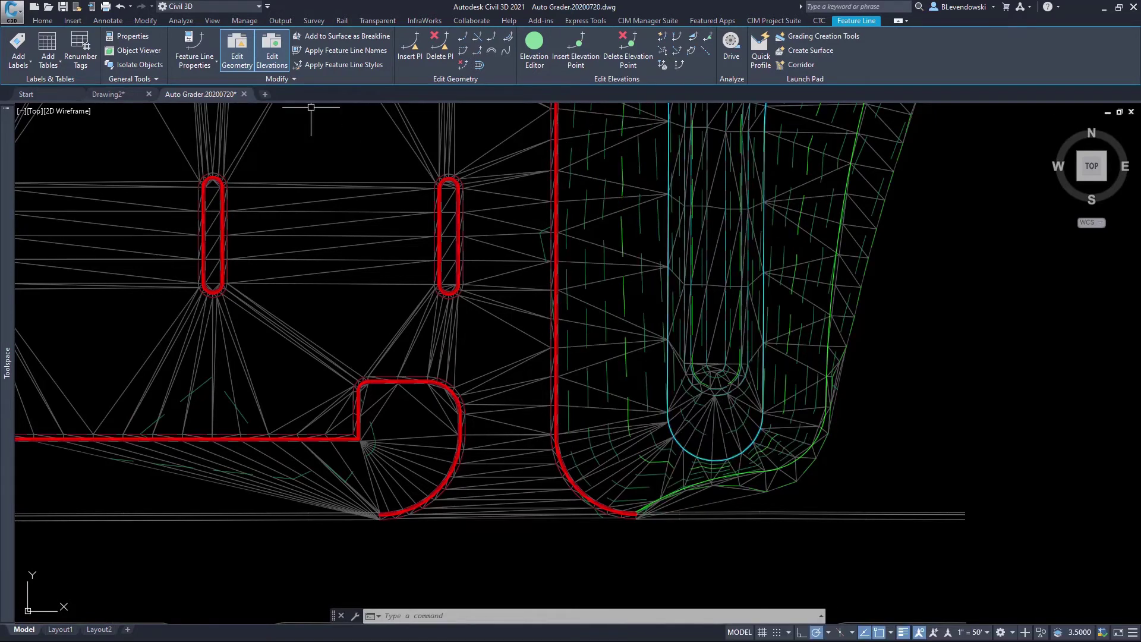
# - Rerun the Bldg Site Pond grading family on the stretched feature line and close Auto Grader
pyautogui.click(254, 45)
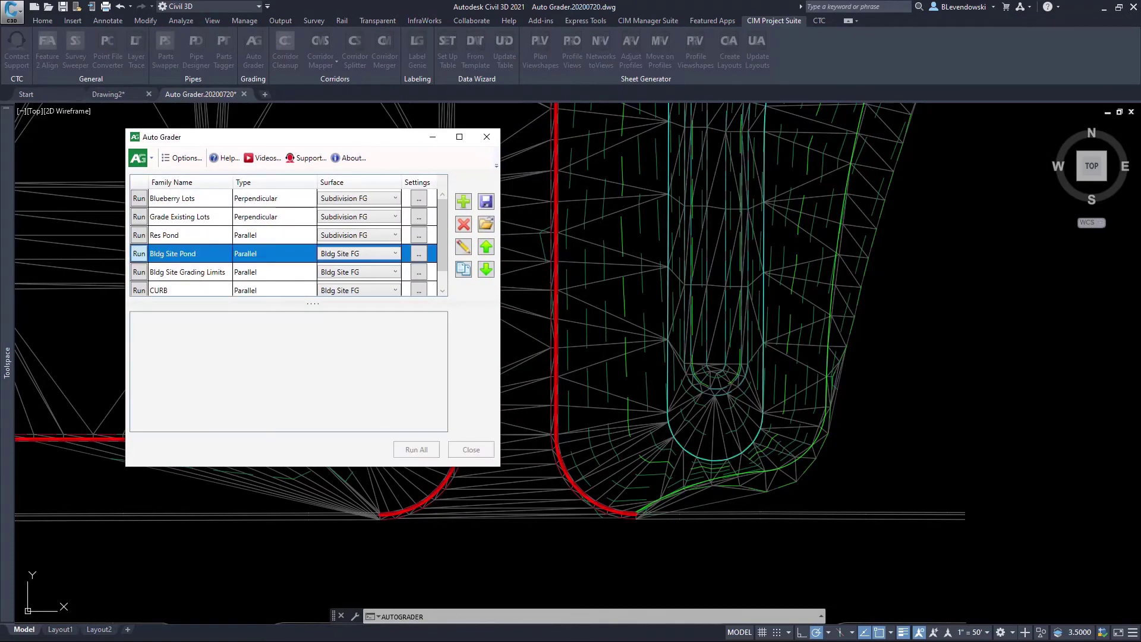
pyautogui.click(471, 450)
pyautogui.scroll(-4, 847, 376)
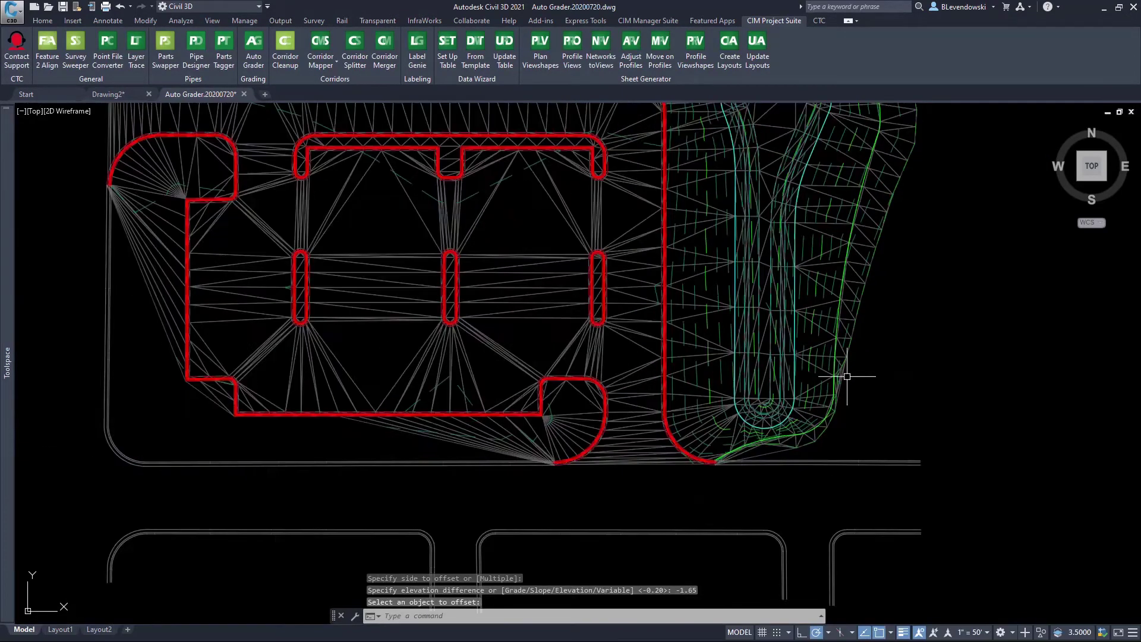
# - Go to the residential subdivision and open the Blueberry Lots grading family definition in Auto Grader
pyautogui.moveTo(698, 276); pyautogui.dragTo(662, 363, button='middle')
pyautogui.scroll(-6, 950, 275)
pyautogui.scroll(2, 456, 385)
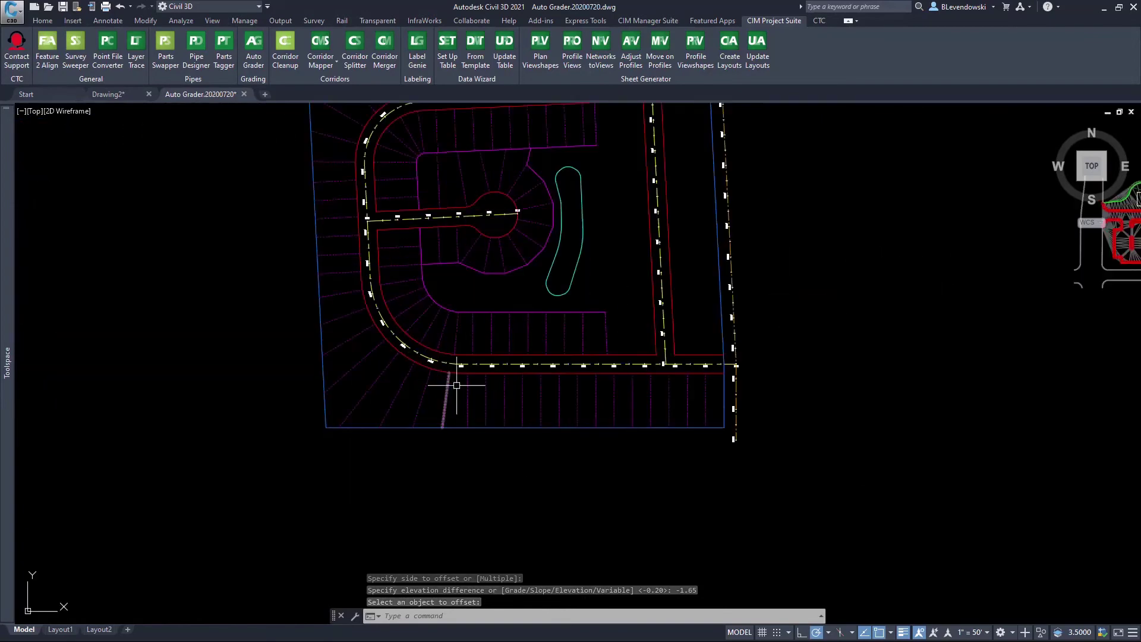
pyautogui.moveTo(557, 276); pyautogui.dragTo(454, 359, button='middle')
pyautogui.scroll(2, 395, 285)
pyautogui.click(254, 48)
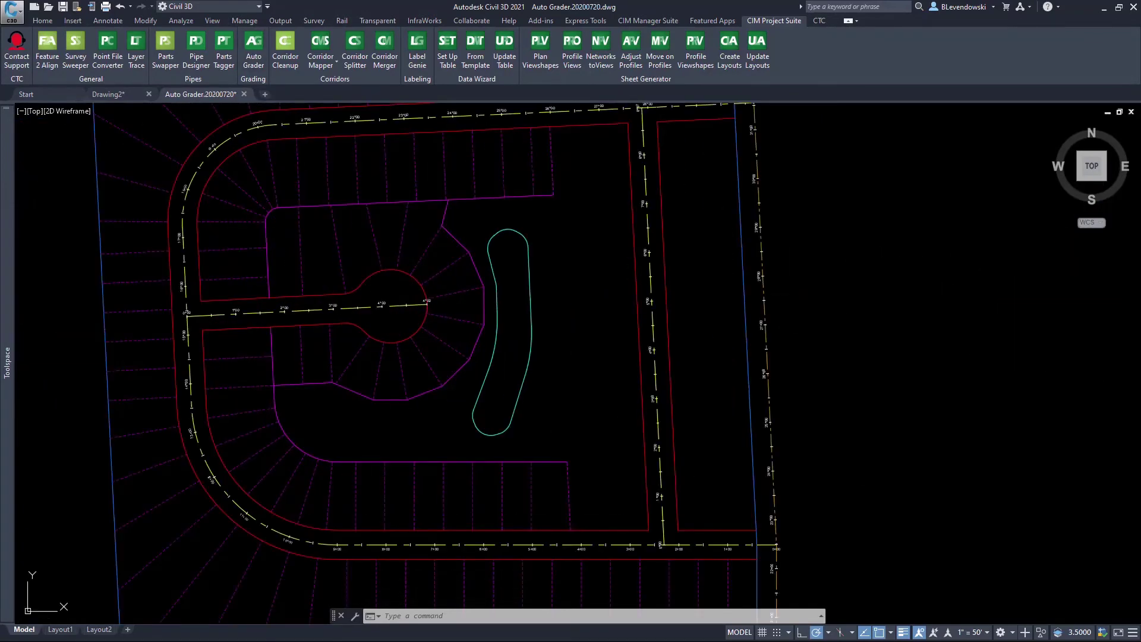
pyautogui.moveTo(262, 132); pyautogui.dragTo(239, 126)
pyautogui.doubleClick(128, 187)
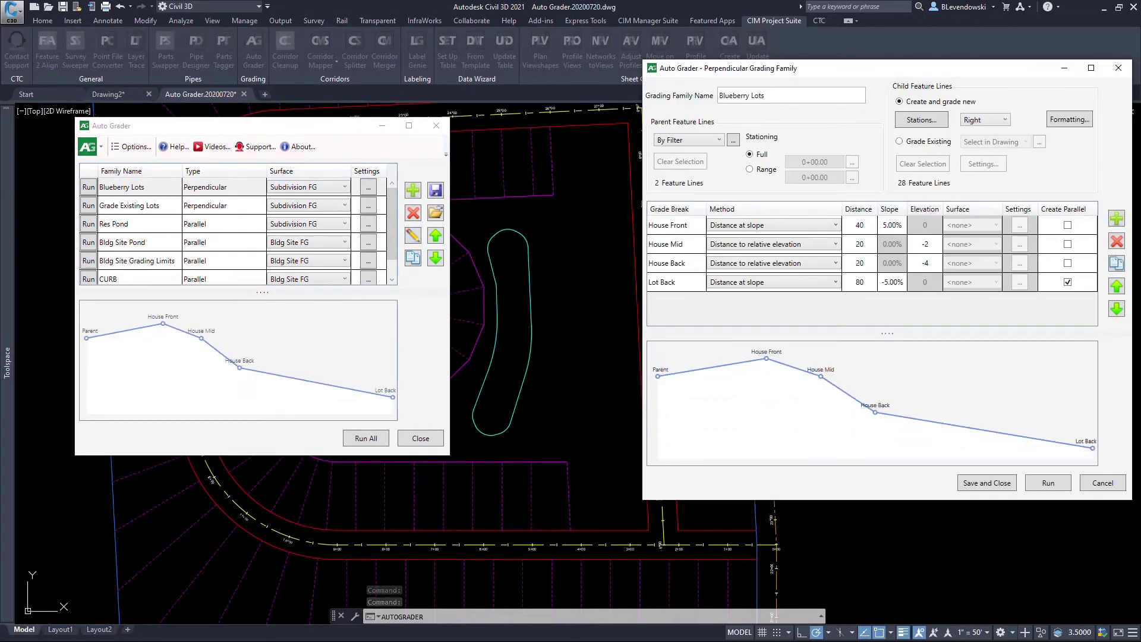
# - Run the Blueberry Lots perpendicular grading family, and save and close its definition
pyautogui.moveTo(773, 68); pyautogui.dragTo(185, 145)
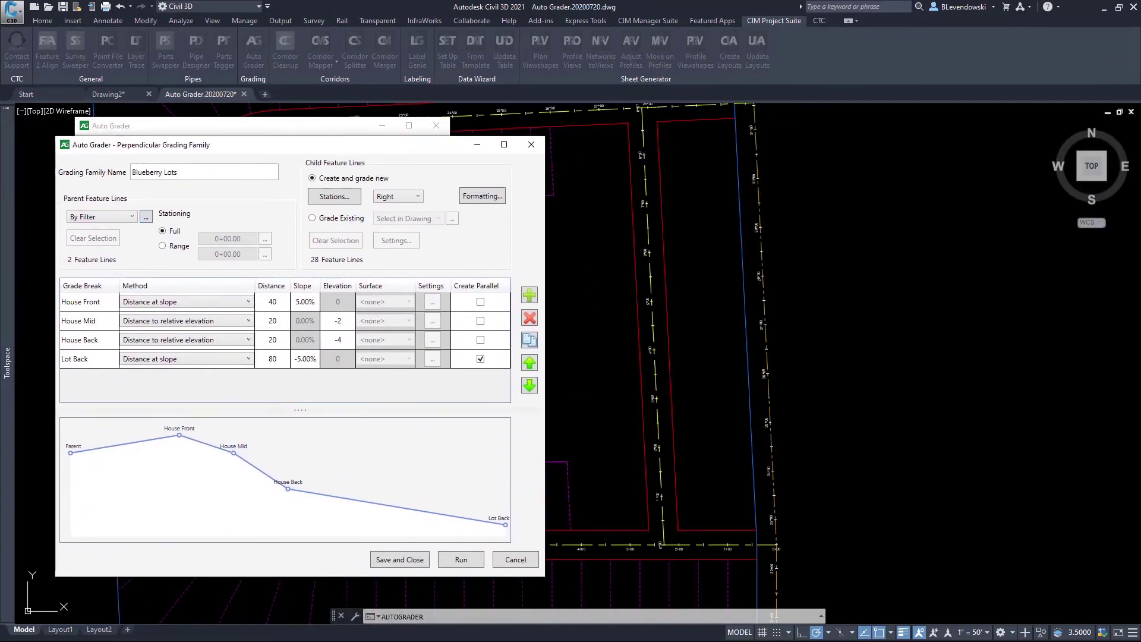
pyautogui.press('ctrl')
pyautogui.click(462, 560)
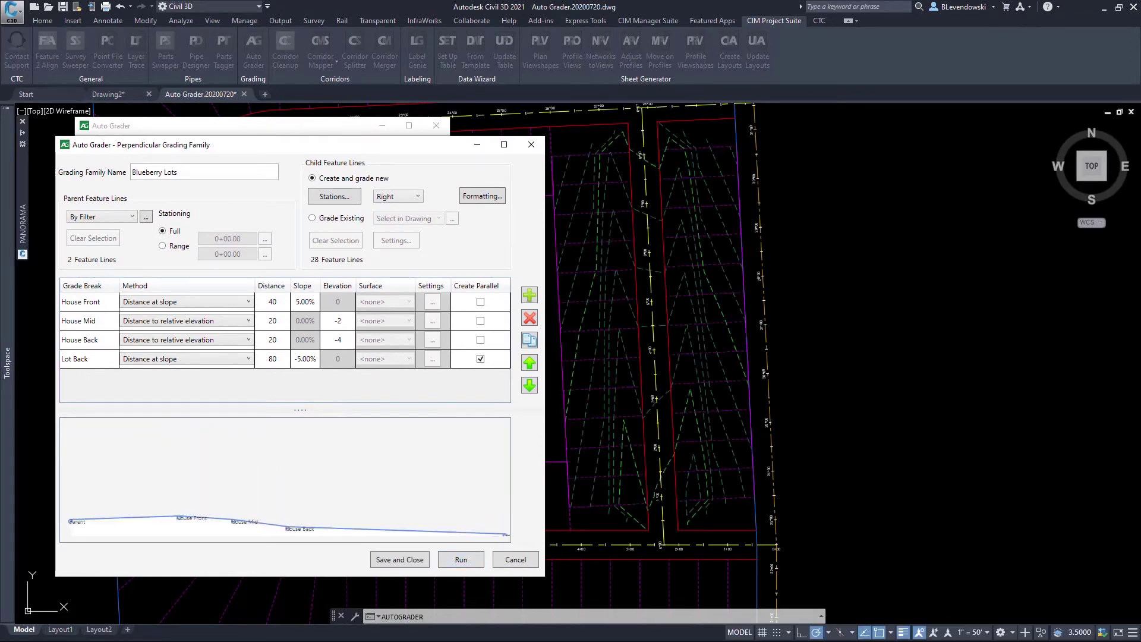
pyautogui.click(399, 559)
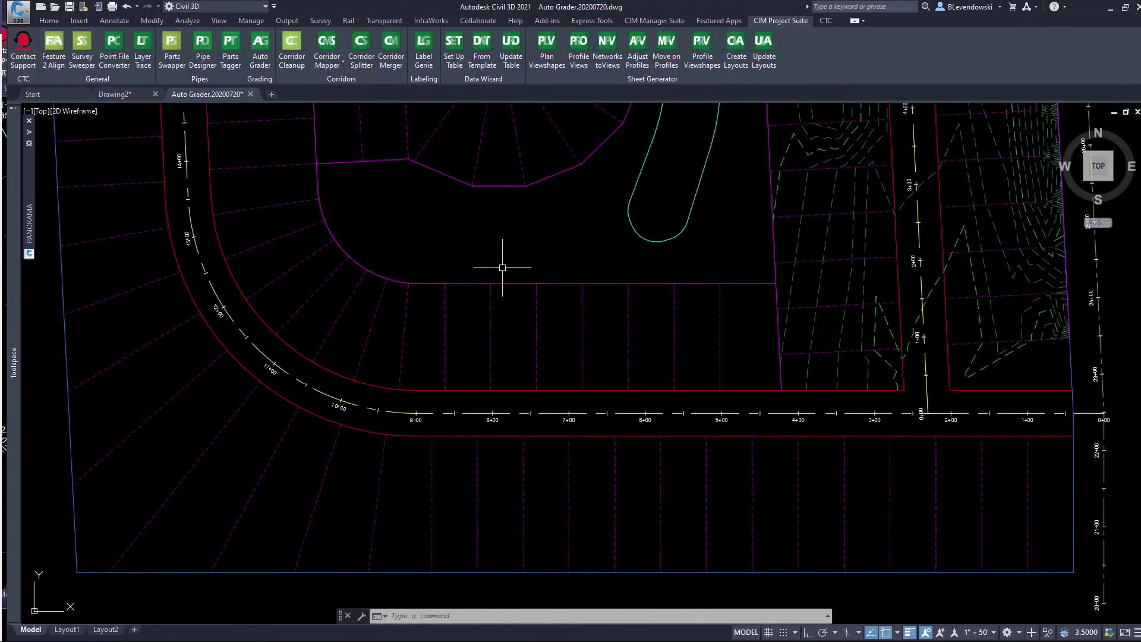
pyautogui.click(446, 510)
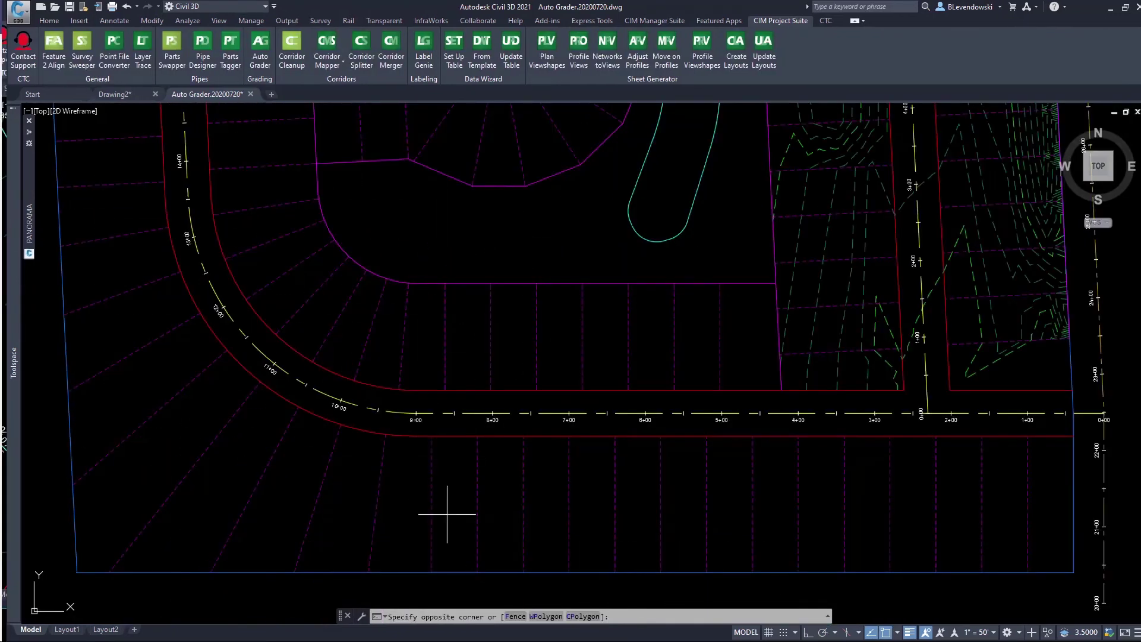
pyautogui.click(127, 458)
pyautogui.press('Escape')
pyautogui.press('Escape')
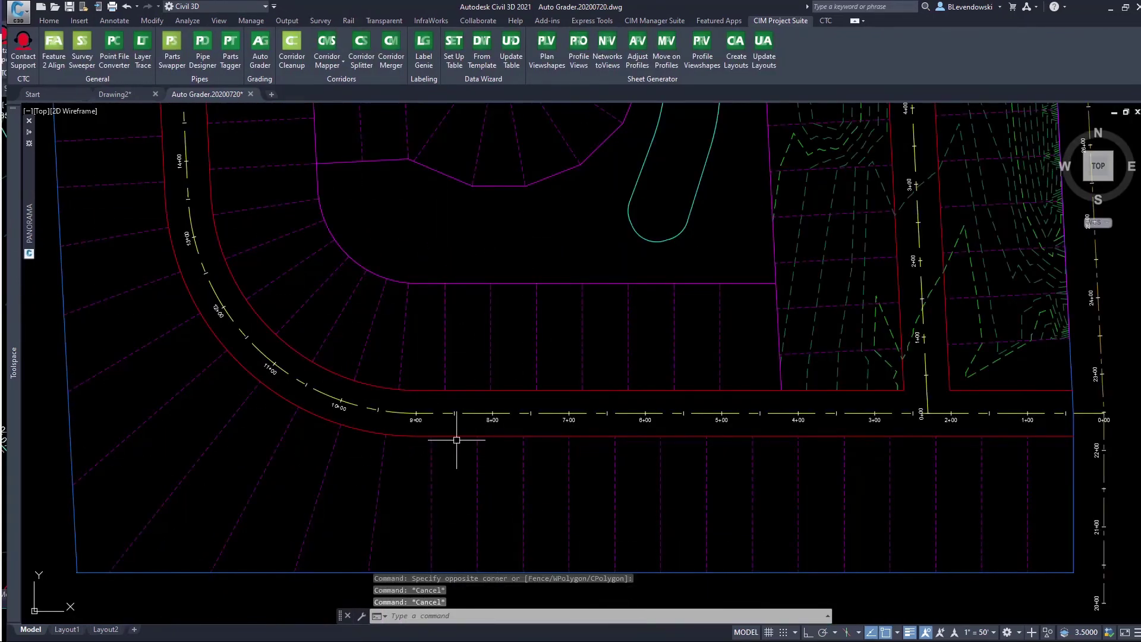
pyautogui.click(504, 436)
pyautogui.press('Escape')
# - Open the Grade Existing Lots family and select the four red right-of-way lines along the subdivision roads as parent feature lines
pyautogui.click(260, 50)
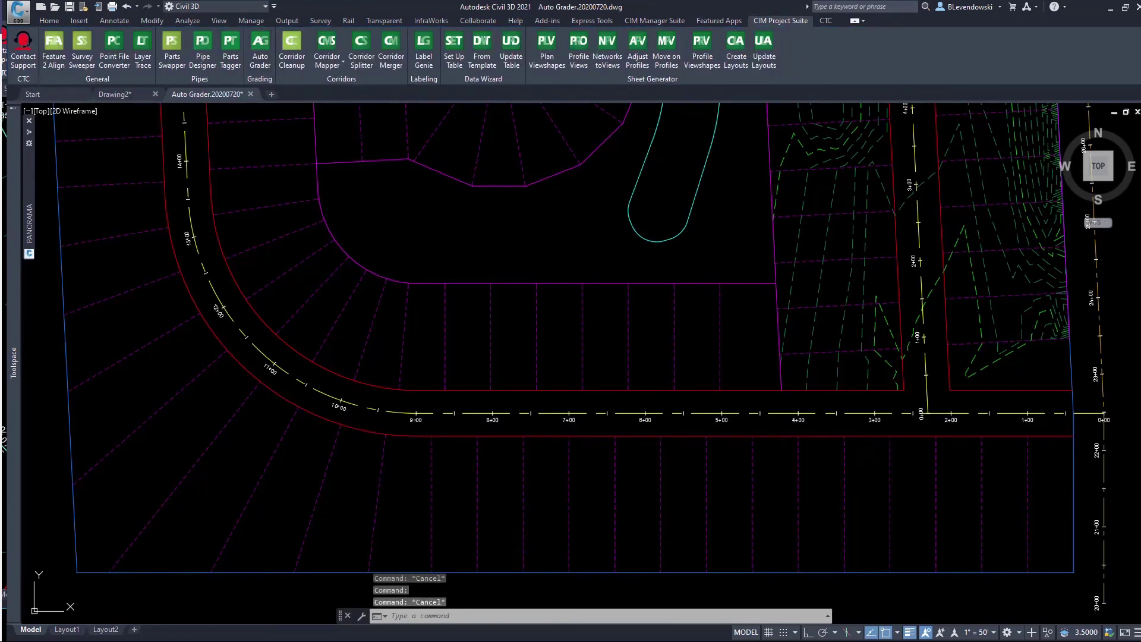
pyautogui.doubleClick(685, 272)
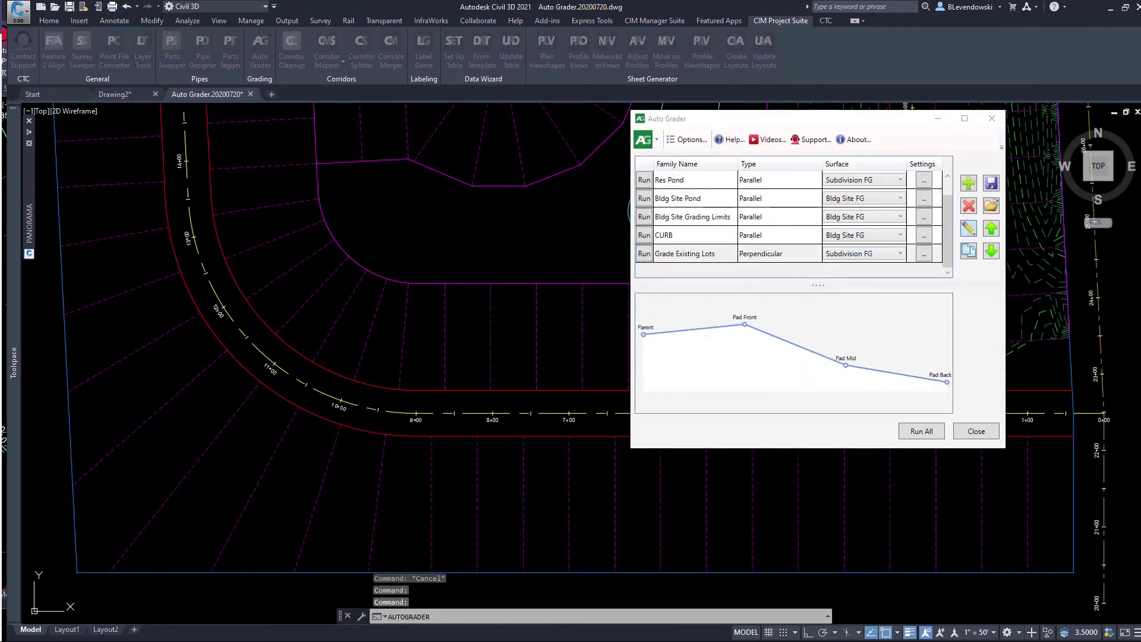
pyautogui.click(709, 164)
pyautogui.click(591, 437)
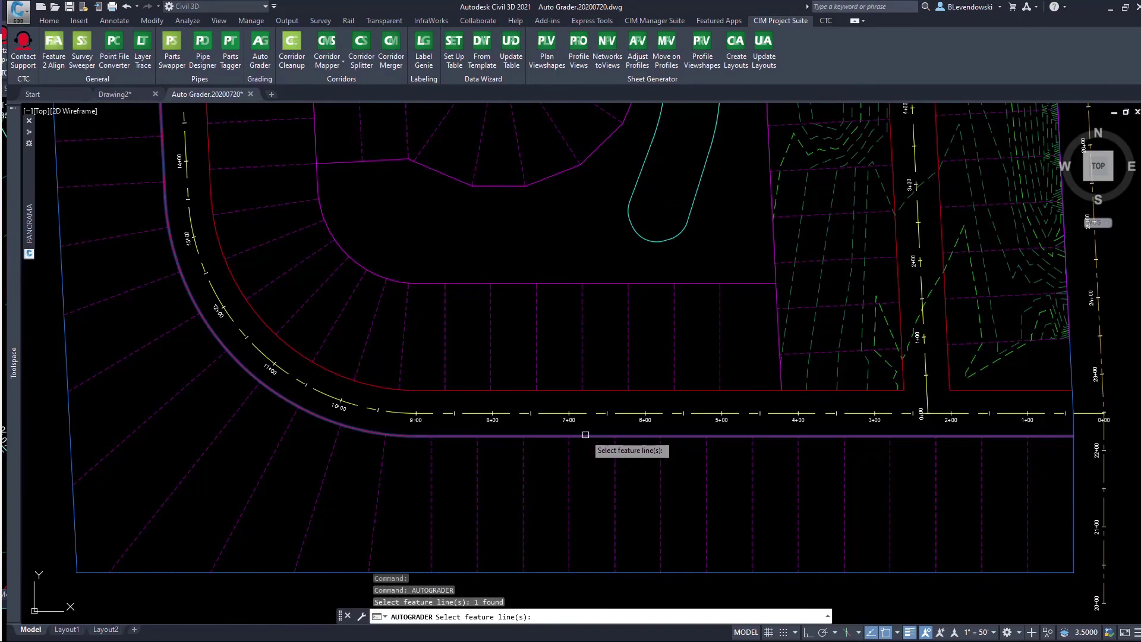
pyautogui.click(563, 390)
pyautogui.moveTo(464, 222)
pyautogui.mouseDown(button='middle')
pyautogui.moveTo(612, 518)
pyautogui.moveTo(516, 231)
pyautogui.moveTo(448, 245)
pyautogui.mouseUp(button='middle')
pyautogui.click(592, 378)
pyautogui.click(347, 230)
pyautogui.press('Return')
# - Check the pad grade breaks and child-line filter, and run the Grade Existing Lots family, converting the lot polylines into feature lines
pyautogui.click(648, 250)
pyautogui.click(648, 269)
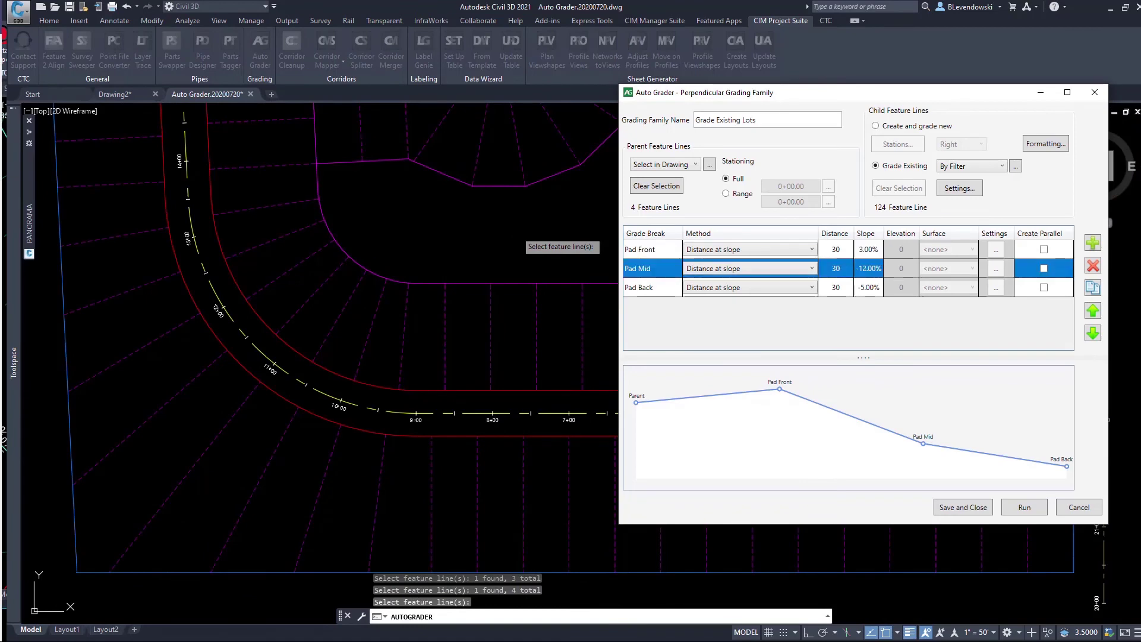
pyautogui.click(647, 287)
pyautogui.click(1016, 166)
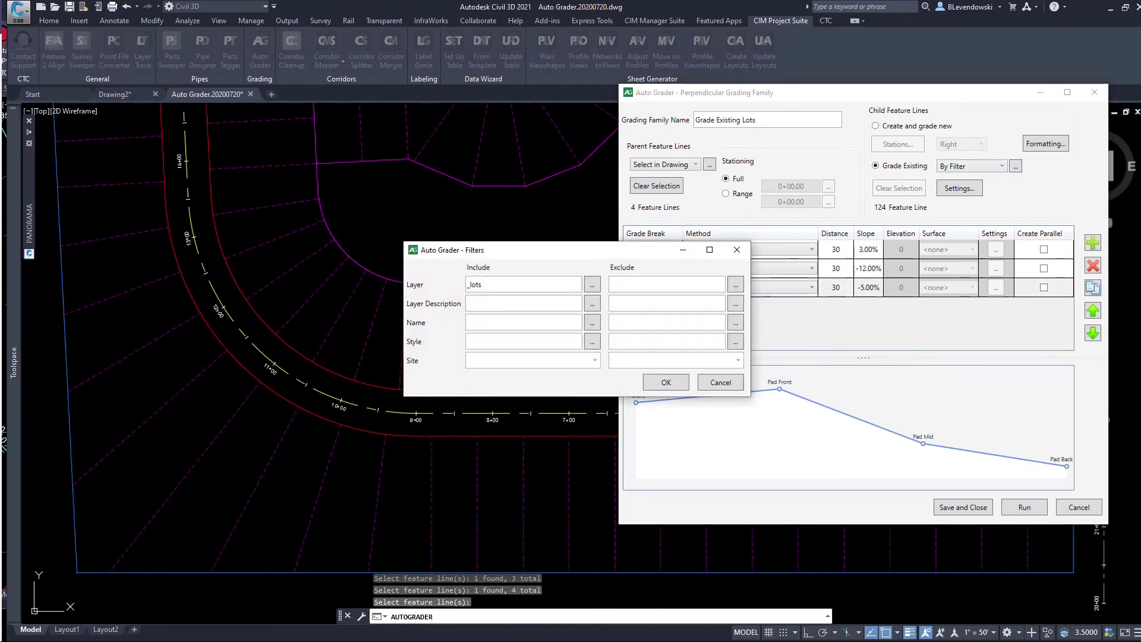
pyautogui.click(720, 382)
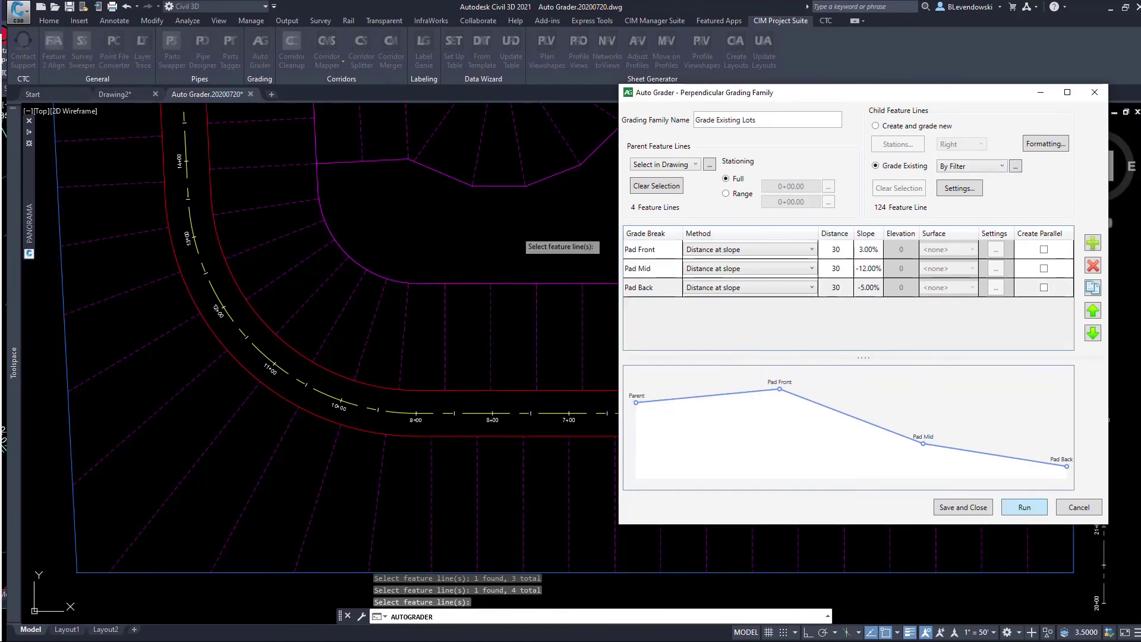
pyautogui.click(1025, 508)
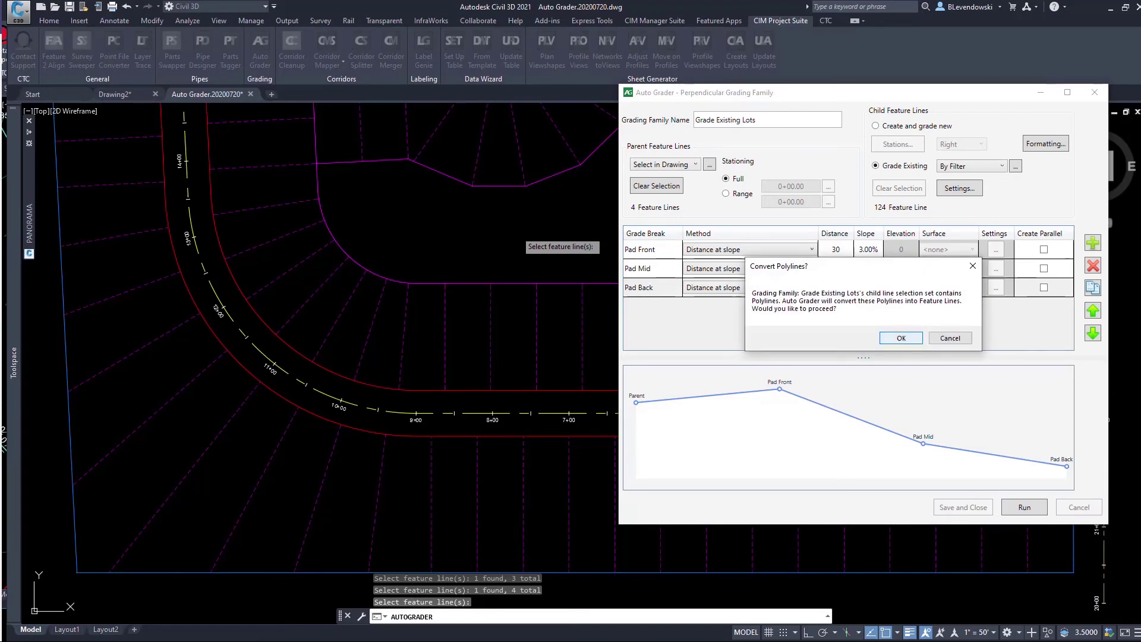
pyautogui.press('Return')
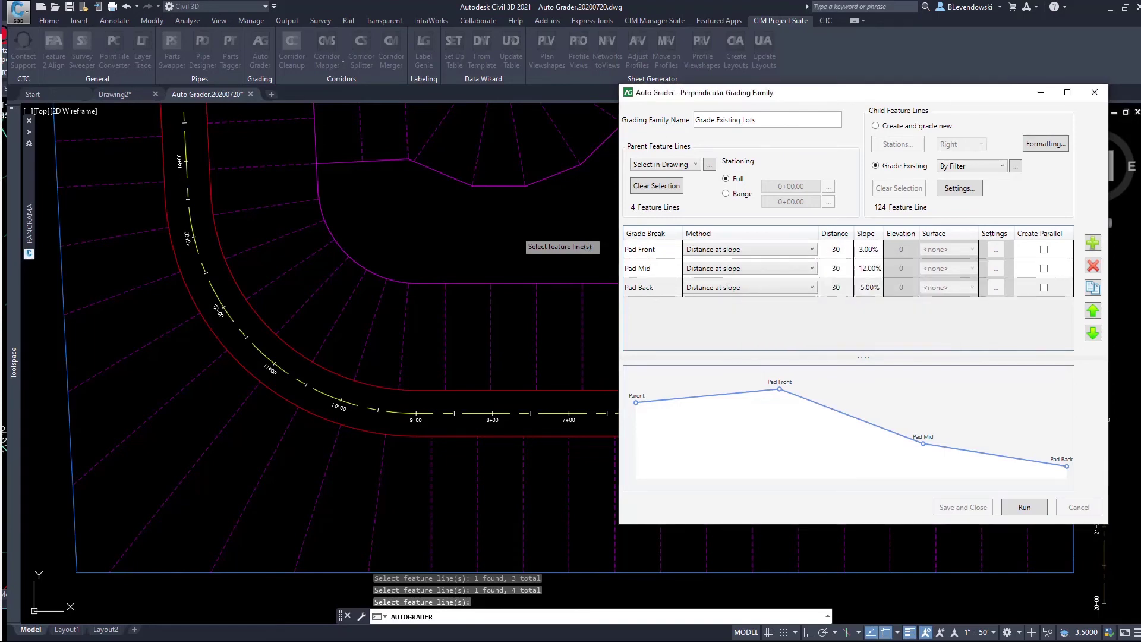
pyautogui.click(922, 432)
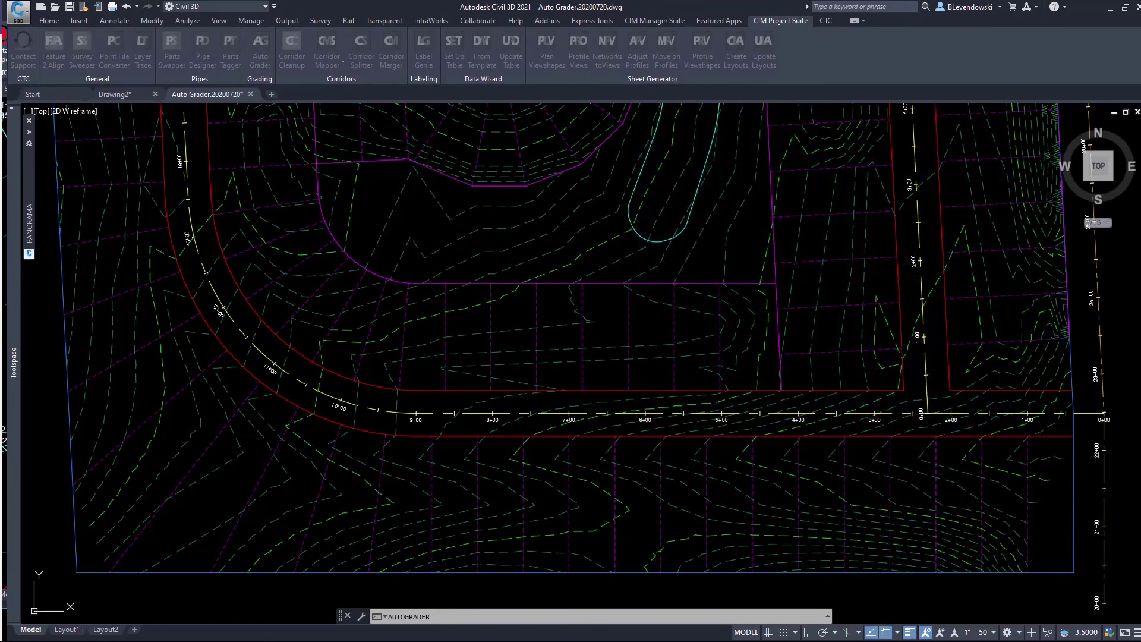
# - Examine the regraded surface contours across the lots between the curved road and the pond area
pyautogui.click(517, 340)
pyautogui.scroll(2, 515, 341)
pyautogui.press('Escape')
pyautogui.click(479, 339)
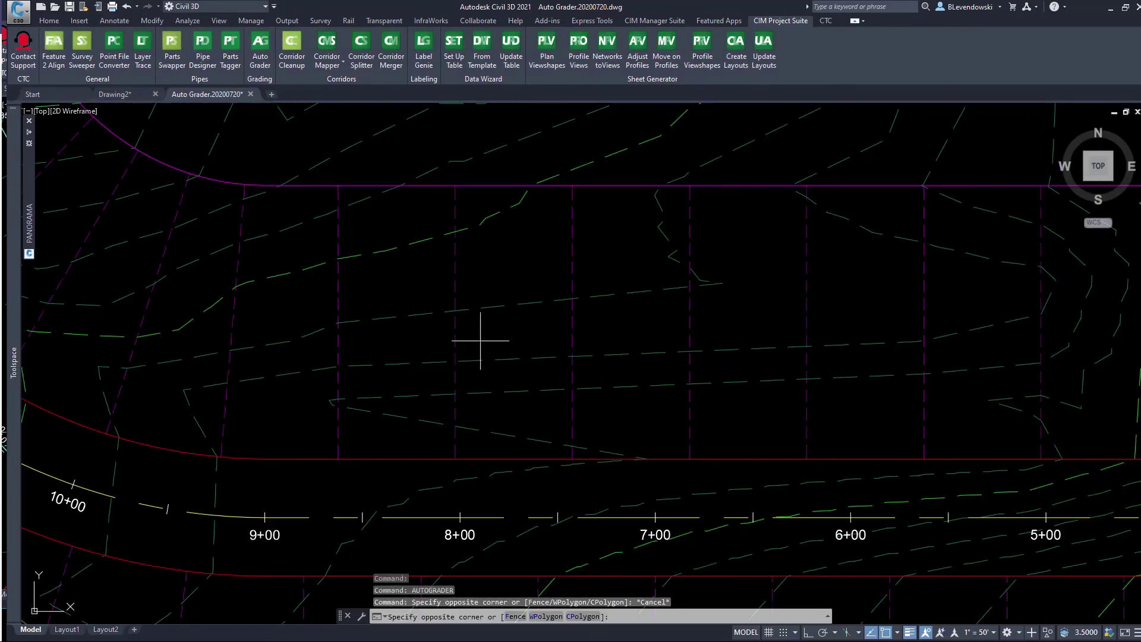
pyautogui.click(450, 328)
pyautogui.scroll(-5, 483, 317)
pyautogui.press('Escape')
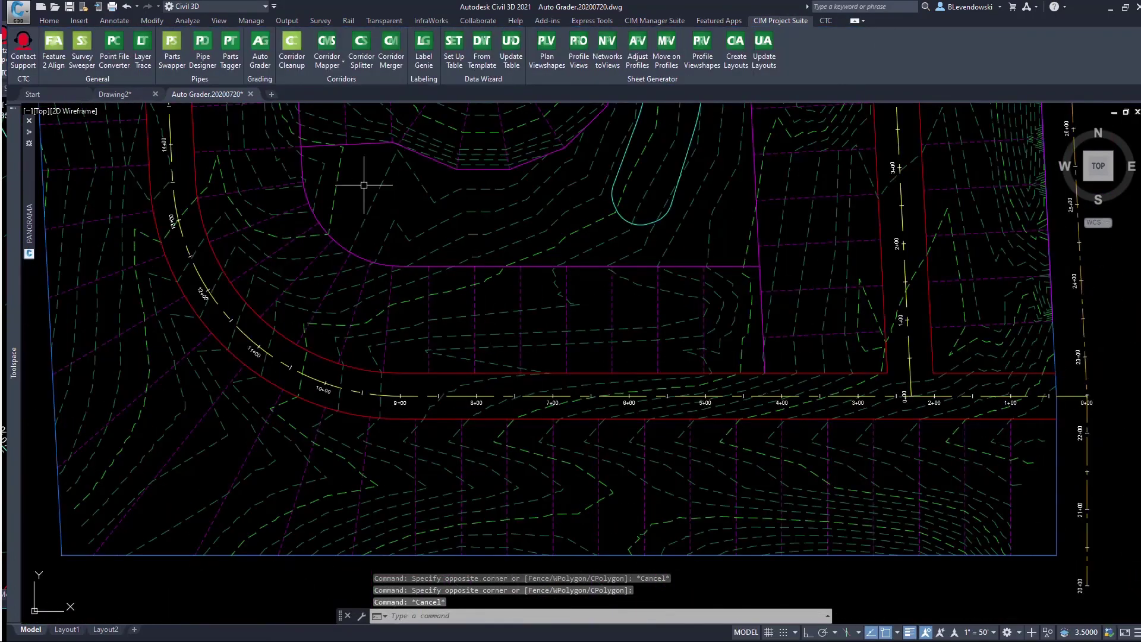
# - Edit the Grade Existing Lots family, setting the Pad Back slope to -10% and the Pad Front slope to 5%, and rerun it
pyautogui.click(260, 48)
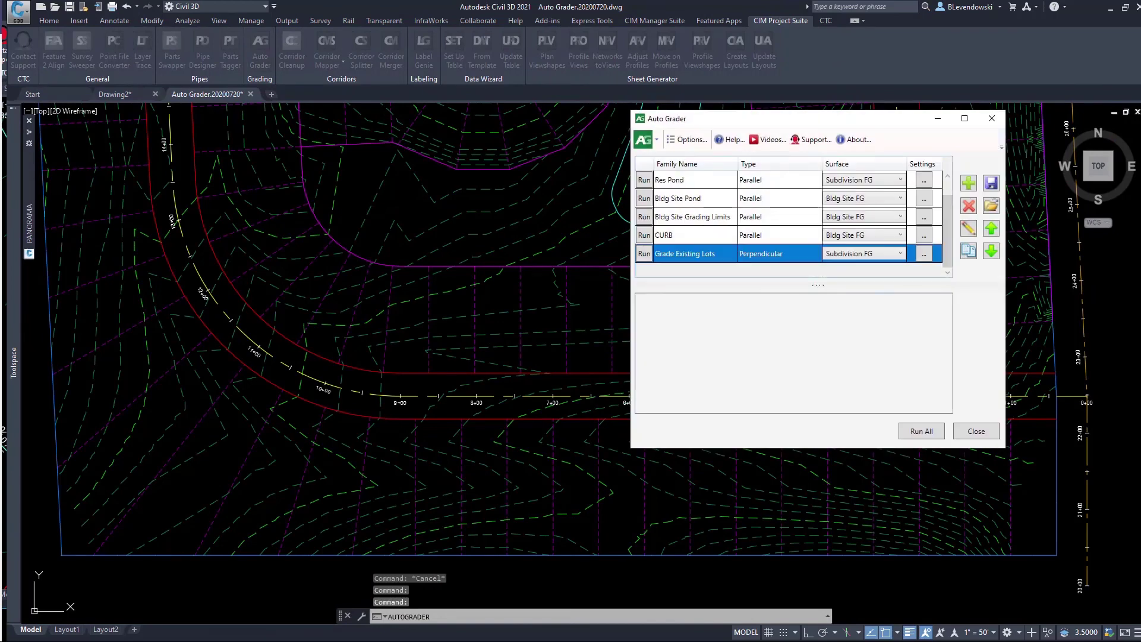
pyautogui.click(968, 229)
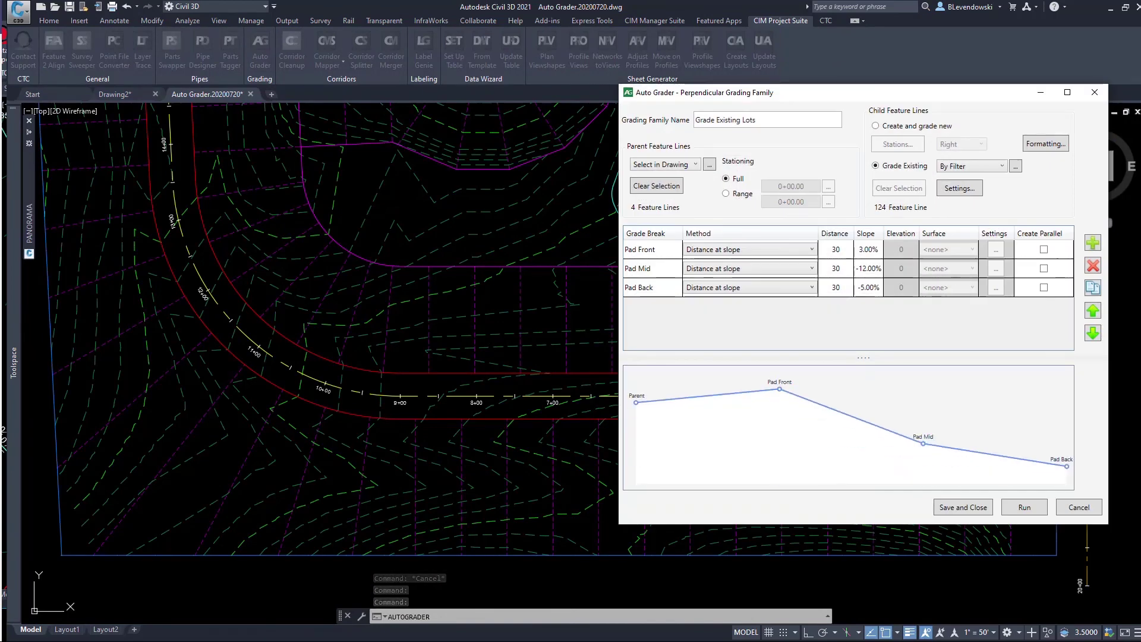
pyautogui.click(652, 288)
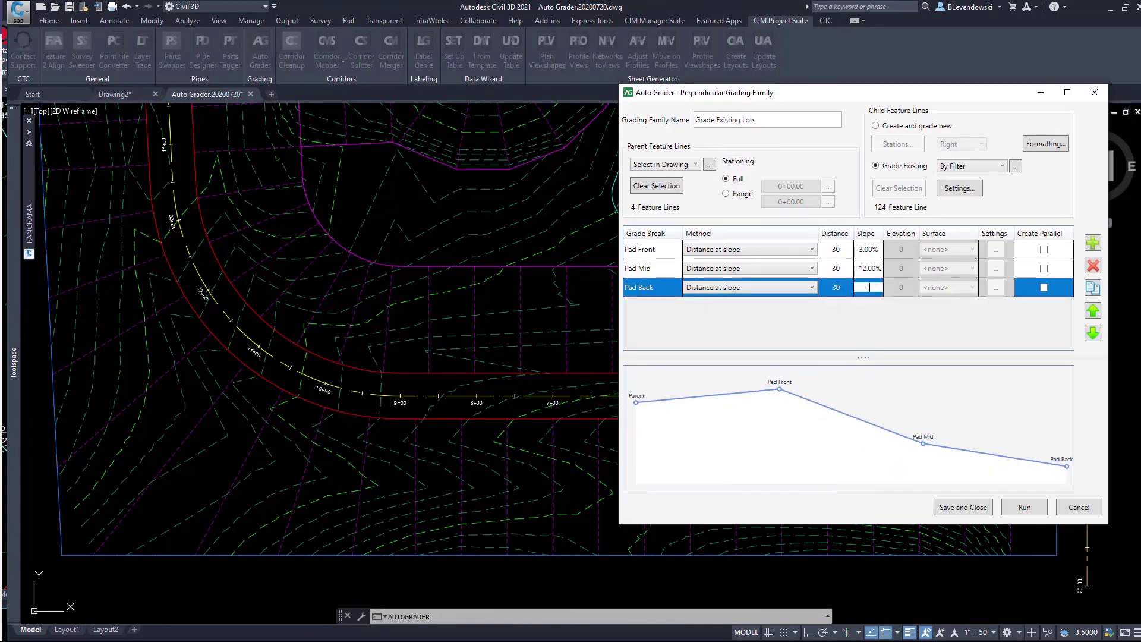
pyautogui.press('Return')
pyautogui.click(652, 249)
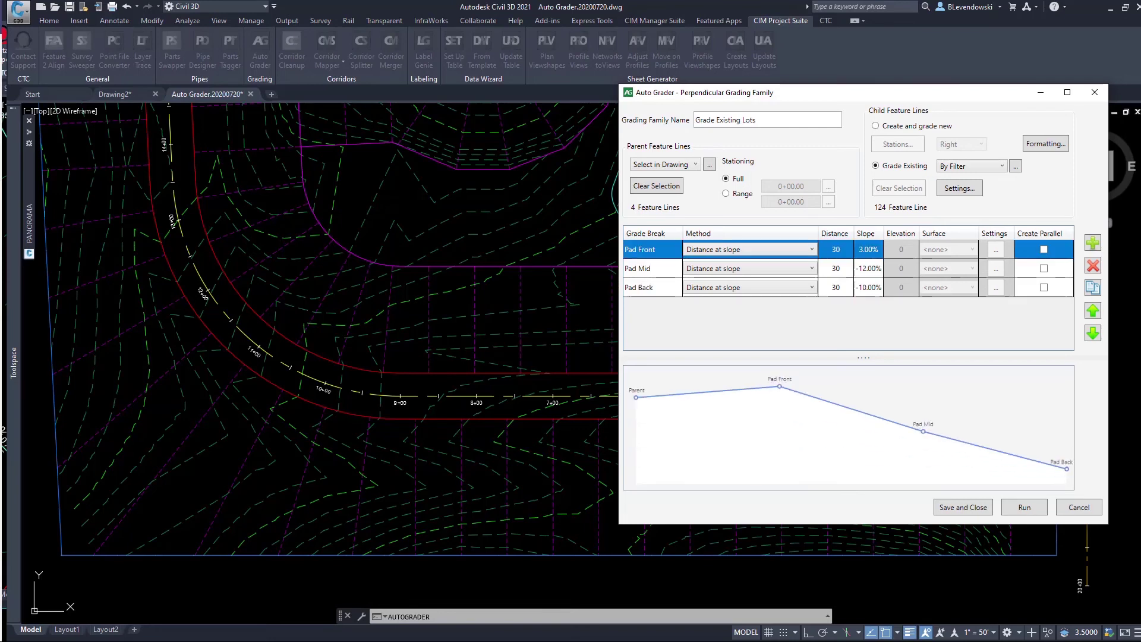
pyautogui.write('5')
pyautogui.press('Return')
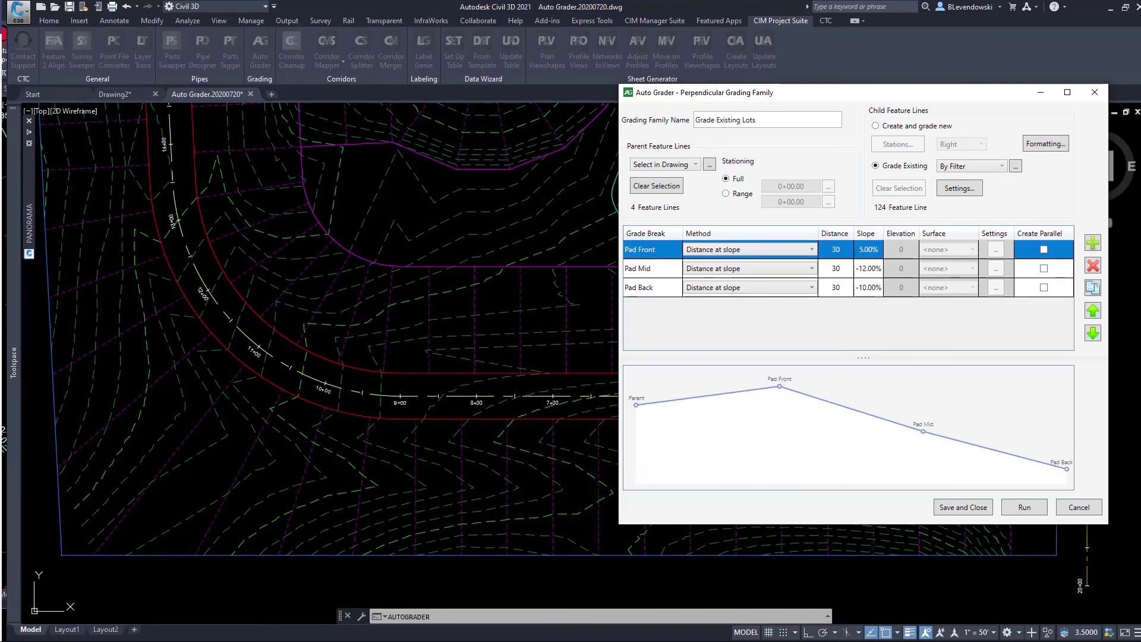
pyautogui.click(1024, 508)
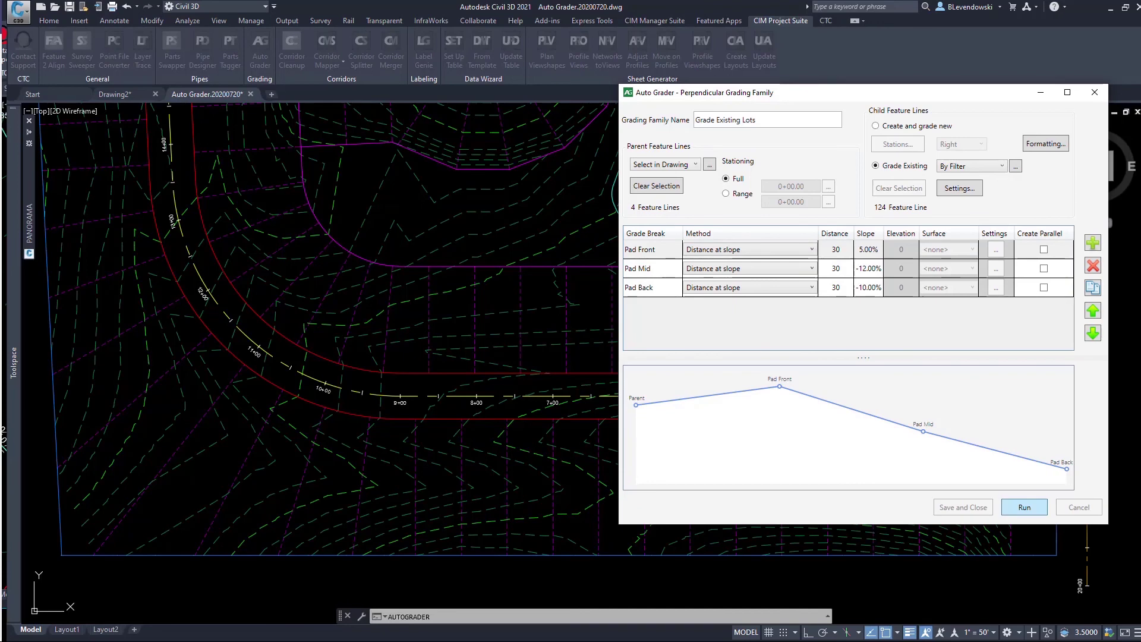